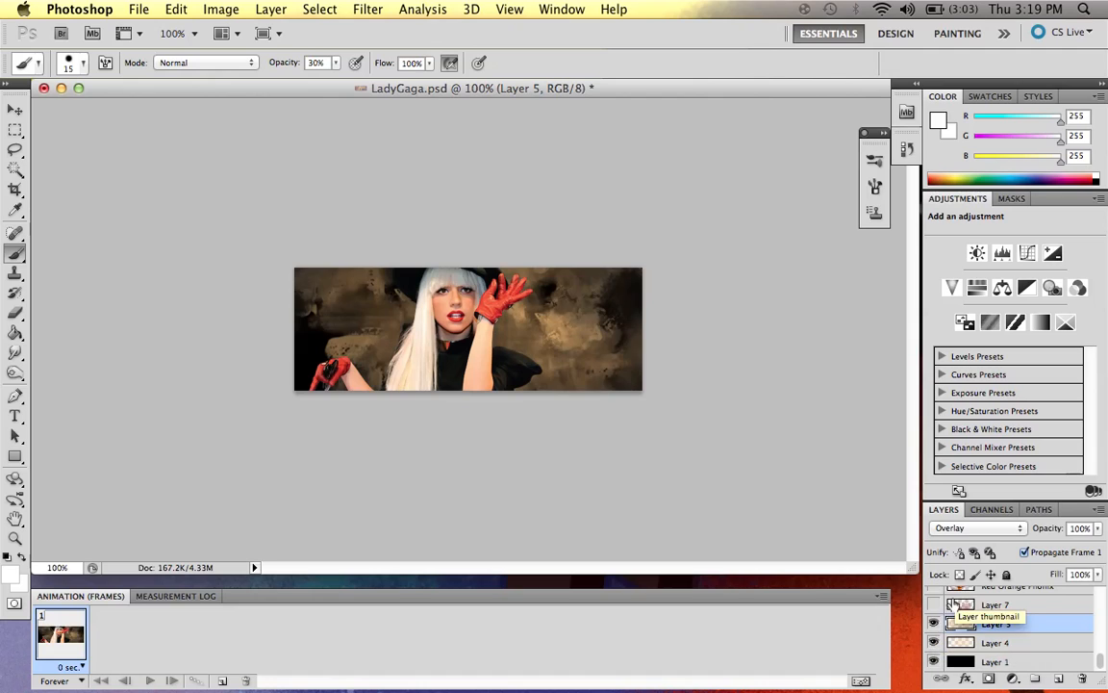
- Show Layer 7 and the Red Orange Phonix layer above the brown background layers
{"action": "left_click", "coordinate": [934, 605]}
{"action": "left_click", "coordinate": [934, 587]}
{"action": "scroll", "coordinate": [958, 610], "scroll_direction": "up", "scroll_amount": 6}
{"action": "scroll", "coordinate": [962, 613], "scroll_direction": "down", "scroll_amount": 2}
{"action": "scroll", "coordinate": [962, 613], "scroll_direction": "down", "scroll_amount": 4}
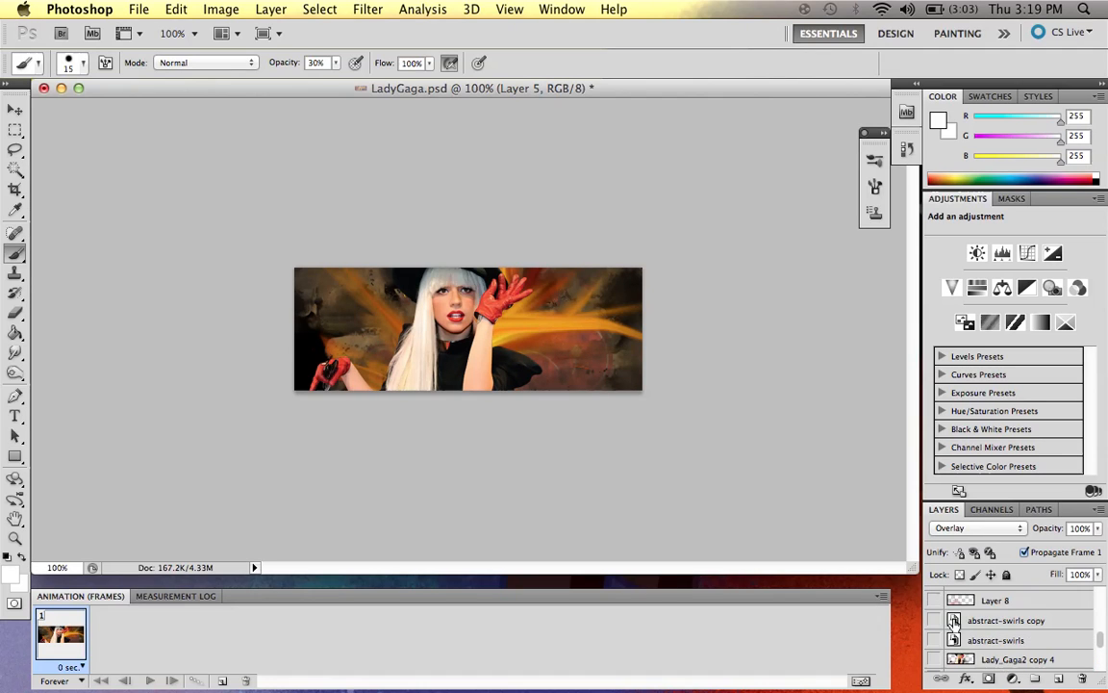
{"action": "scroll", "coordinate": [957, 620], "scroll_direction": "up", "scroll_amount": 3}
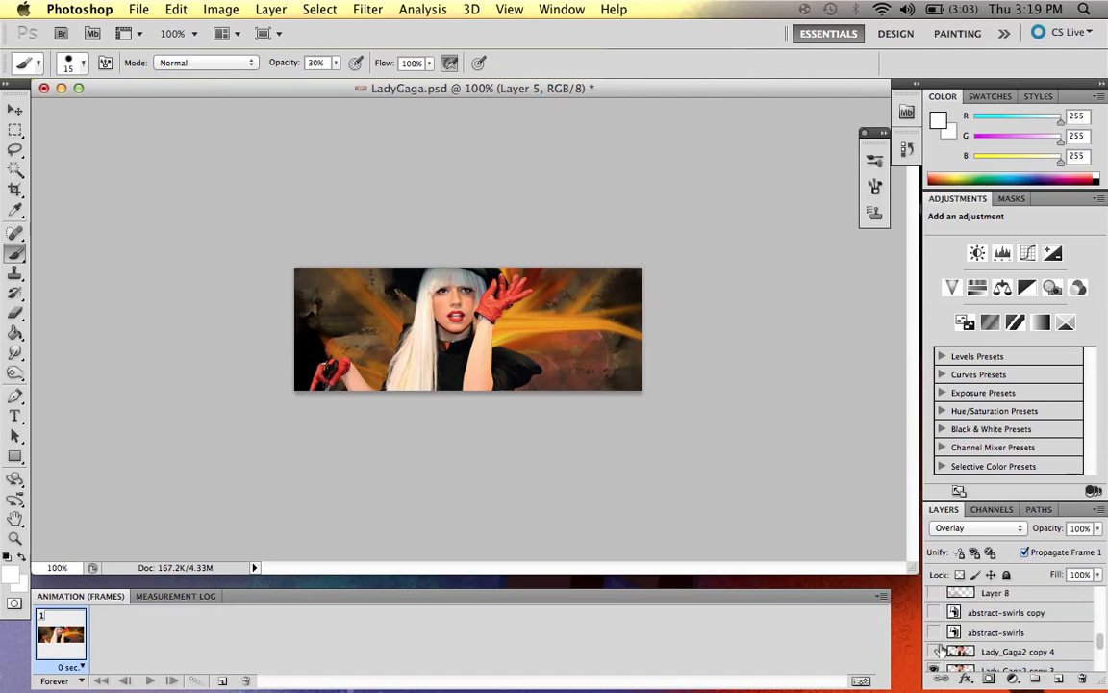
- Show Lady_Gaga2 copy 4, abstract-swirls, abstract-swirls copy, and Layers 8, 2 and 10
{"action": "left_click", "coordinate": [939, 651]}
{"action": "left_click", "coordinate": [935, 632]}
{"action": "left_click", "coordinate": [934, 612]}
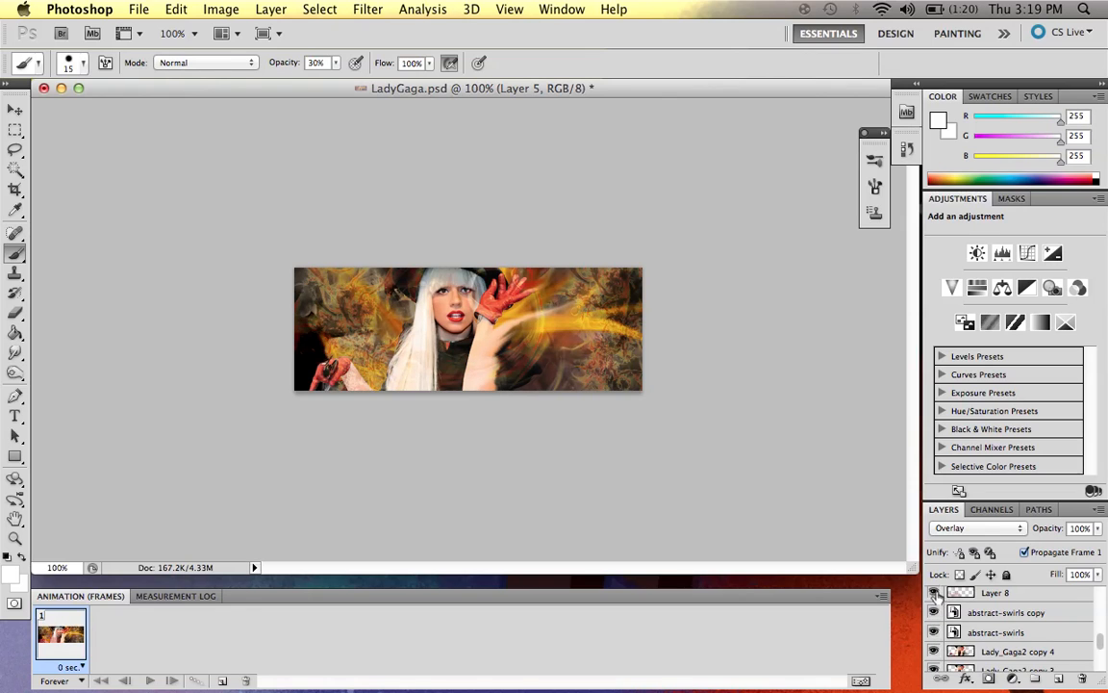
{"action": "left_click", "coordinate": [934, 595]}
{"action": "scroll", "coordinate": [962, 616], "scroll_direction": "up", "scroll_amount": 1}
{"action": "scroll", "coordinate": [1010, 632], "scroll_direction": "up", "scroll_amount": 3}
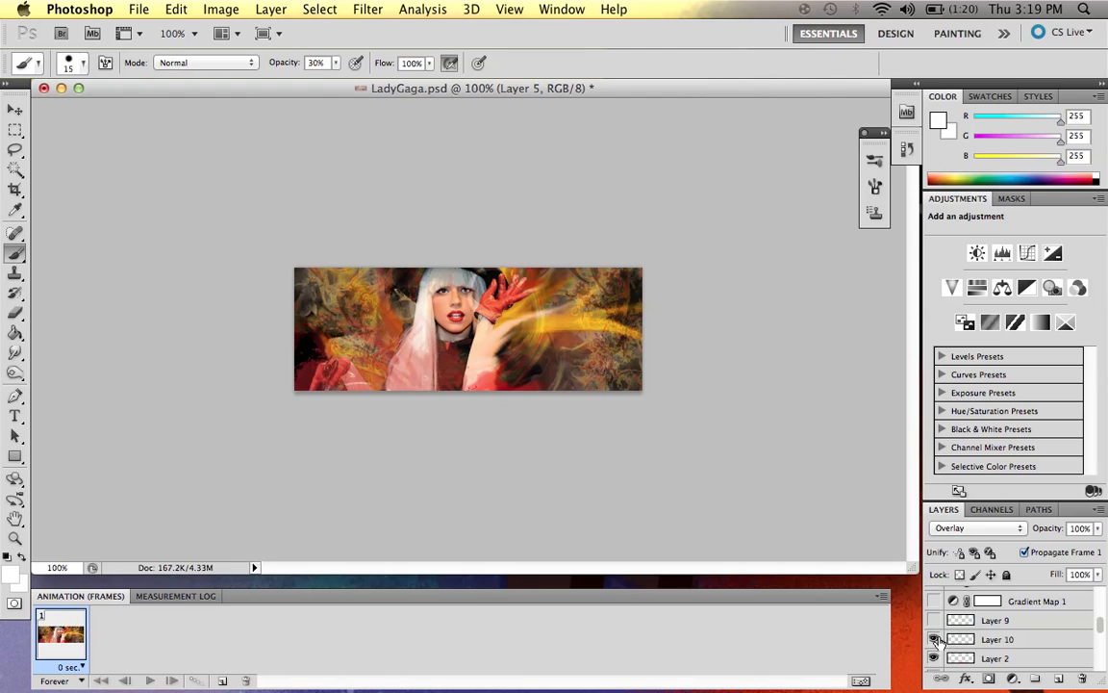
- Show Layer 9, Gradient Map 1, Gradient Map 2, Layer 3, Layer 11 and Layer 12
{"action": "left_click", "coordinate": [935, 619]}
{"action": "left_click", "coordinate": [934, 601]}
{"action": "scroll", "coordinate": [982, 610], "scroll_direction": "up", "scroll_amount": 3}
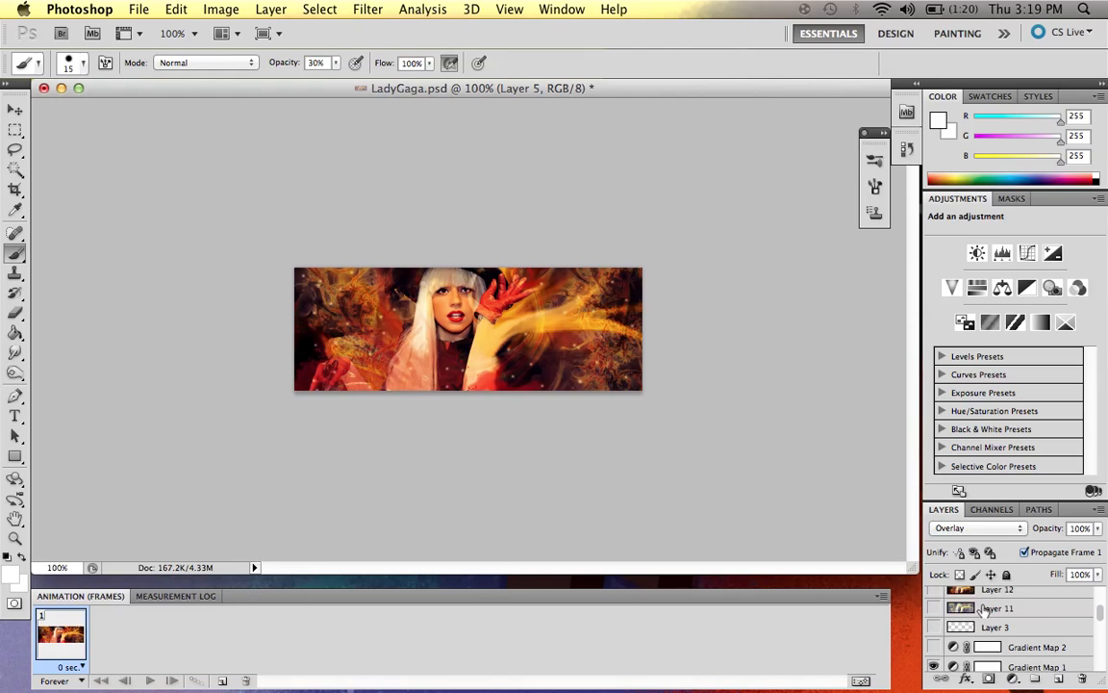
{"action": "left_click", "coordinate": [934, 610]}
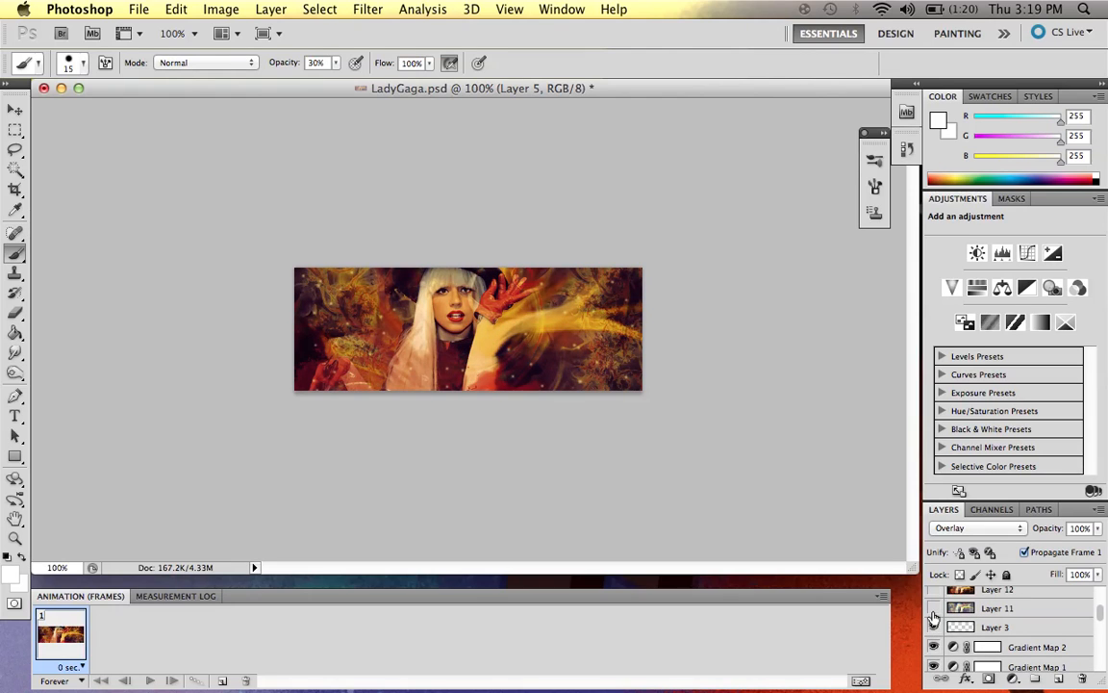
{"action": "left_click", "coordinate": [934, 622]}
{"action": "scroll", "coordinate": [935, 614], "scroll_direction": "up", "scroll_amount": 1}
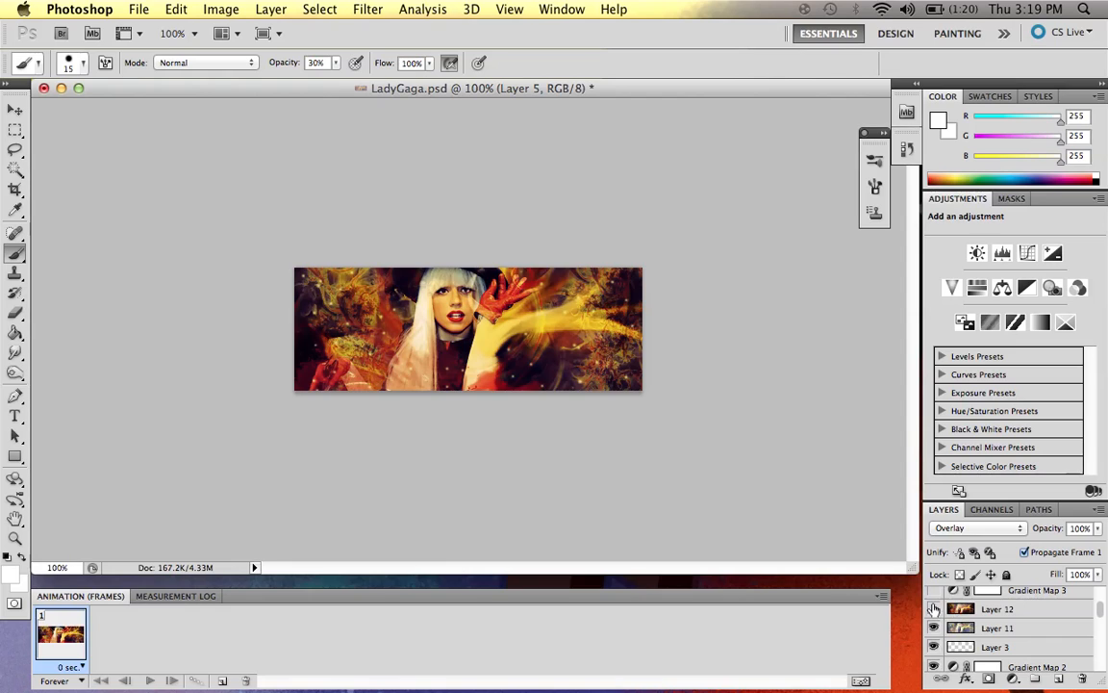
{"action": "left_click", "coordinate": [934, 610]}
- Show the uppermost layers: Gradient Map 3, Layer 13, Layer 14 and Gradient Map 4
{"action": "scroll", "coordinate": [934, 635], "scroll_direction": "up", "scroll_amount": 3}
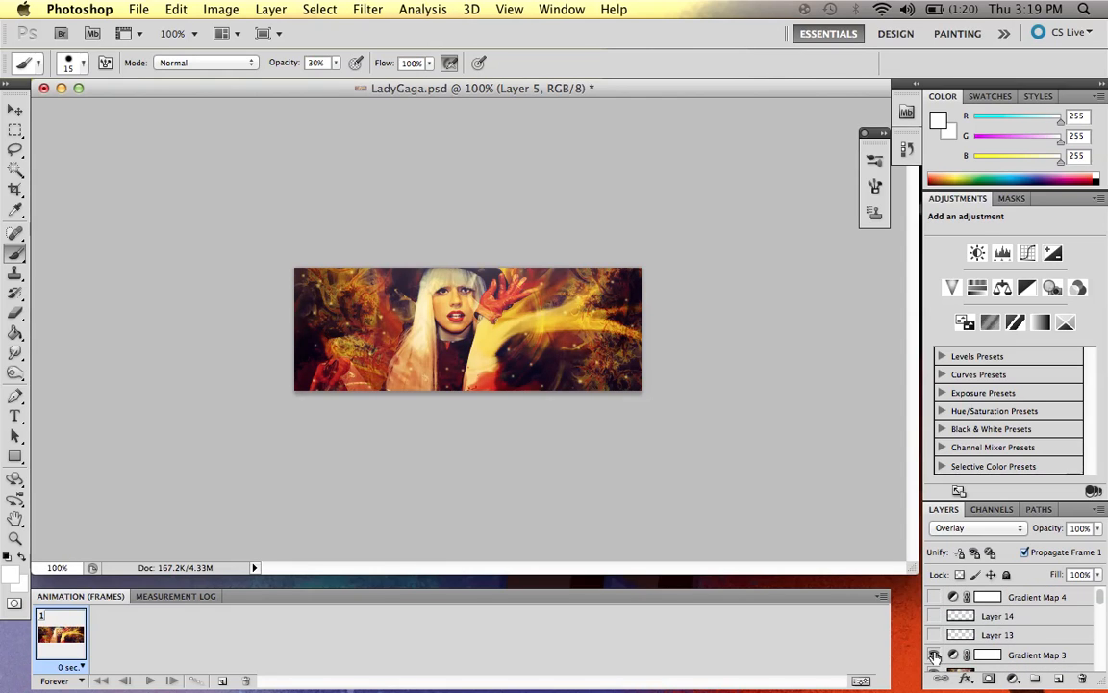
{"action": "left_click_drag", "start_coordinate": [934, 657], "coordinate": [935, 596]}
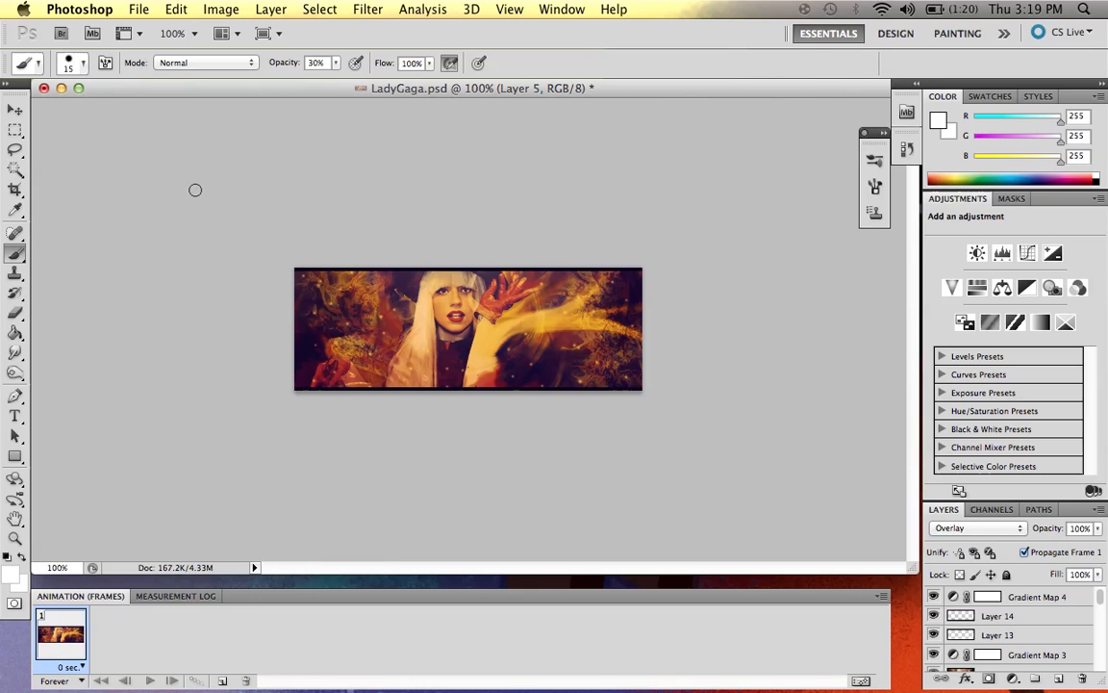
{"action": "left_click_drag", "start_coordinate": [190, 92], "coordinate": [190, 104]}
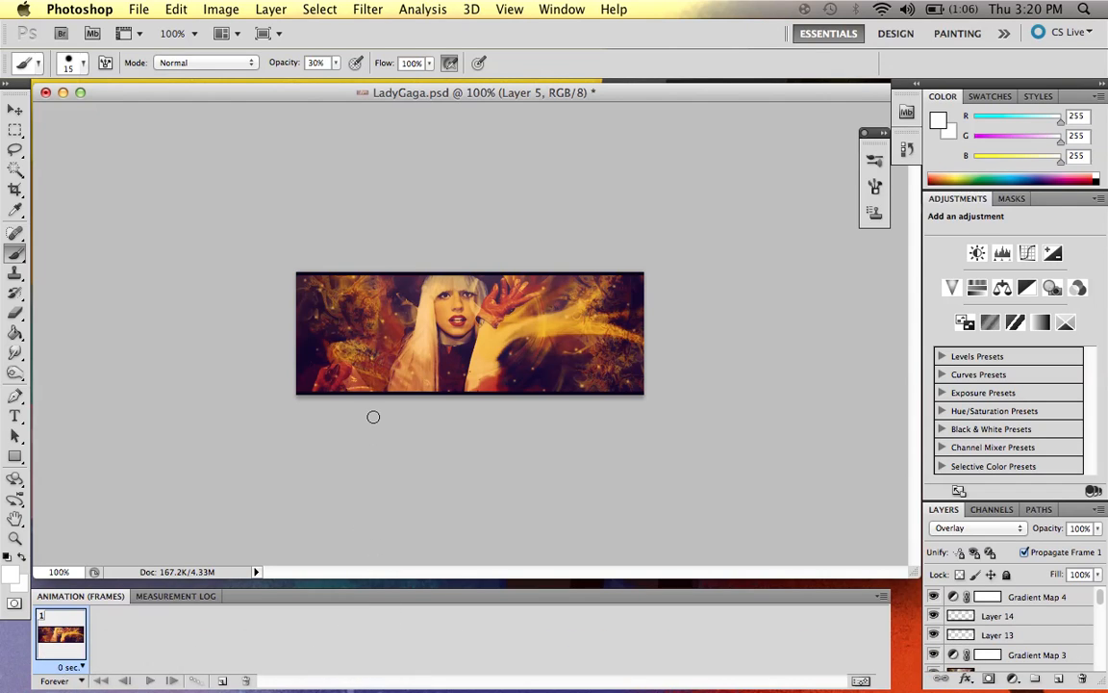
- Hide the uppermost layers from Gradient Map 4 down to Gradient Map 3, including Layers 14 and 13
{"action": "left_click", "coordinate": [933, 597]}
{"action": "scroll", "coordinate": [935, 642], "scroll_direction": "down", "scroll_amount": 3}
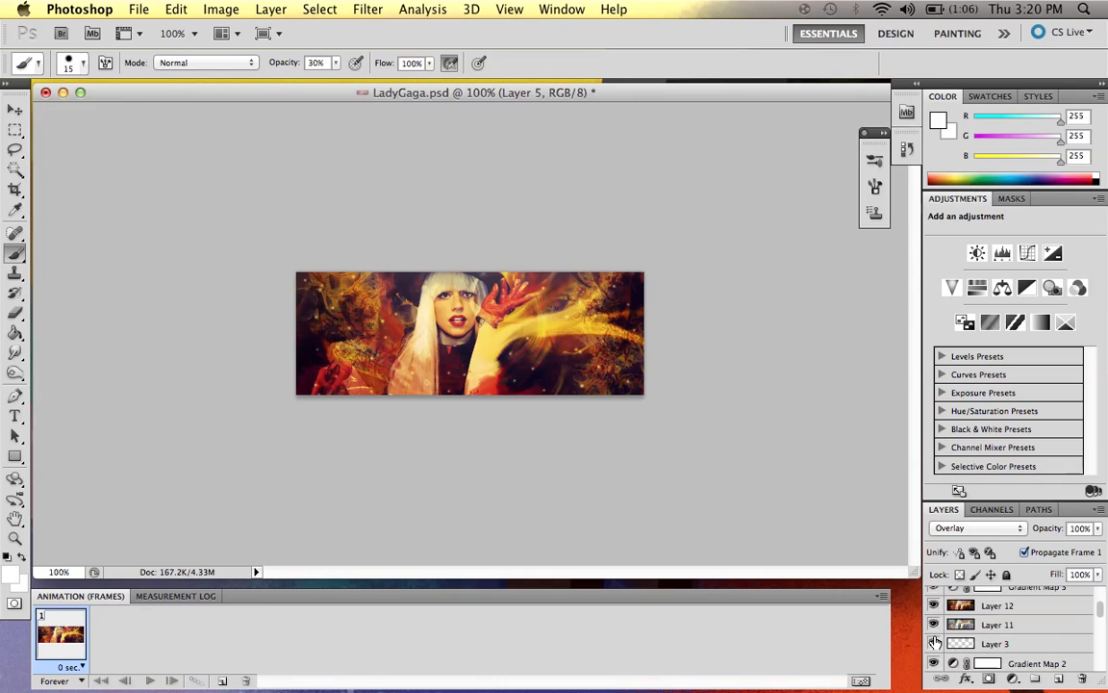
{"action": "scroll", "coordinate": [935, 643], "scroll_direction": "up", "scroll_amount": 3}
{"action": "left_click", "coordinate": [933, 652]}
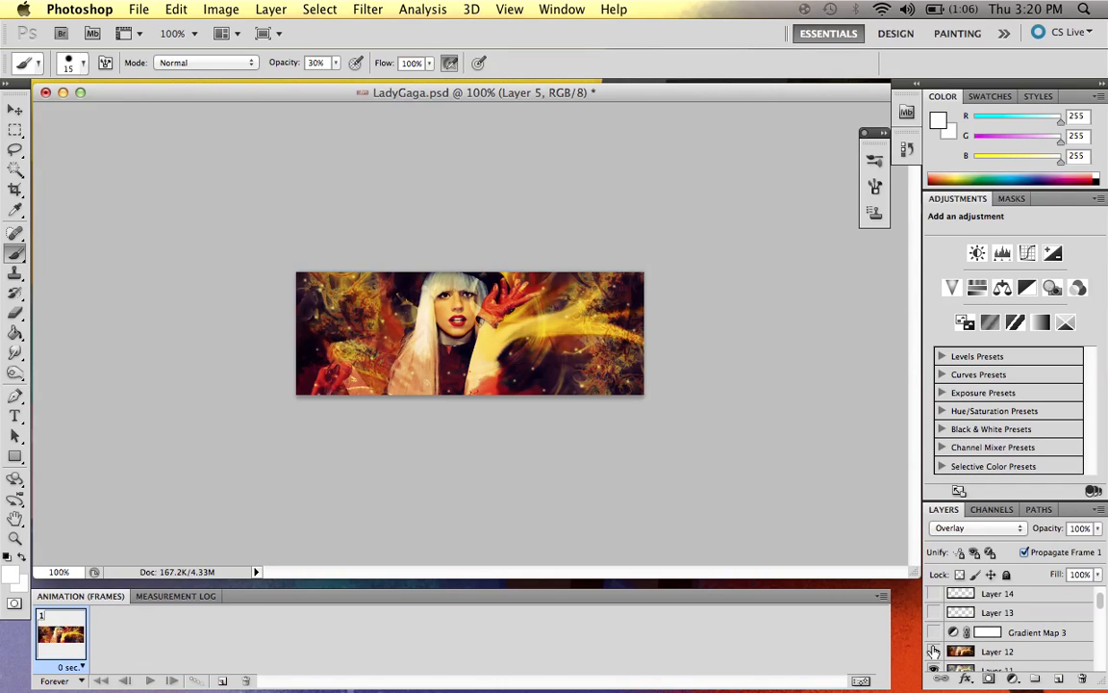
- Hide Layer 12, Layer 11, Layer 3 and Gradient Map 2
{"action": "scroll", "coordinate": [934, 640], "scroll_direction": "down", "scroll_amount": 3}
{"action": "scroll", "coordinate": [935, 635], "scroll_direction": "up", "scroll_amount": 2}
{"action": "left_click", "coordinate": [934, 627]}
{"action": "left_click", "coordinate": [934, 643]}
{"action": "scroll", "coordinate": [948, 635], "scroll_direction": "down", "scroll_amount": 1}
{"action": "left_click", "coordinate": [933, 650]}
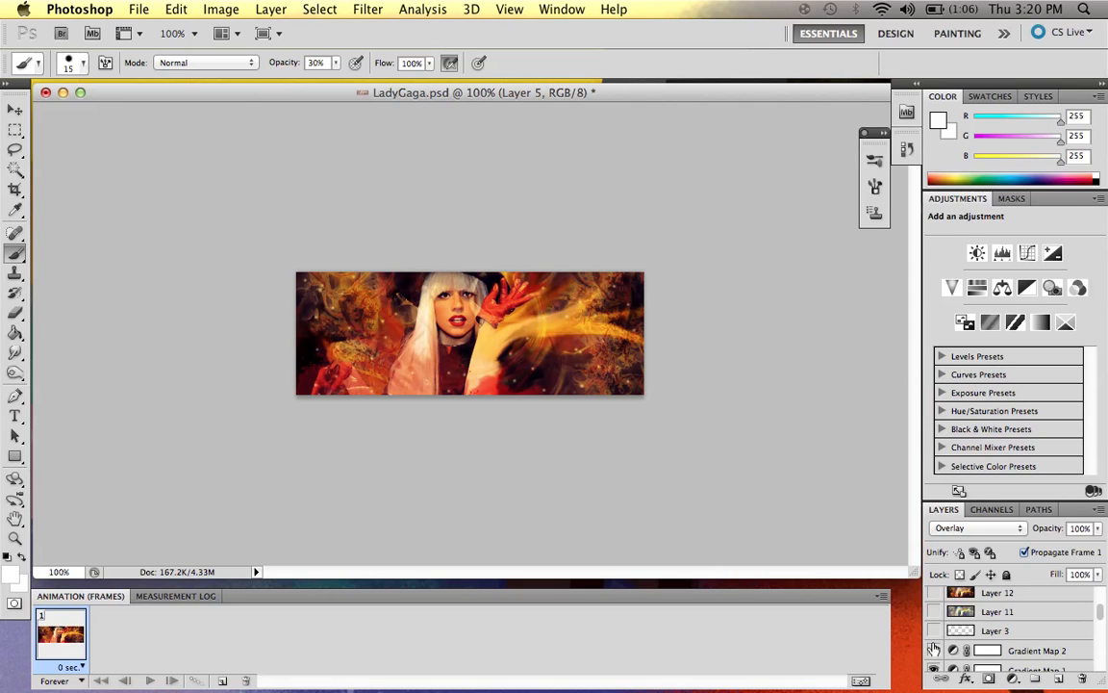
- Hide Gradient Map 1 and Layers 9, 10, 2 and 8
{"action": "scroll", "coordinate": [939, 631], "scroll_direction": "down", "scroll_amount": 1}
{"action": "left_click", "coordinate": [934, 652]}
{"action": "scroll", "coordinate": [941, 649], "scroll_direction": "down", "scroll_amount": 1}
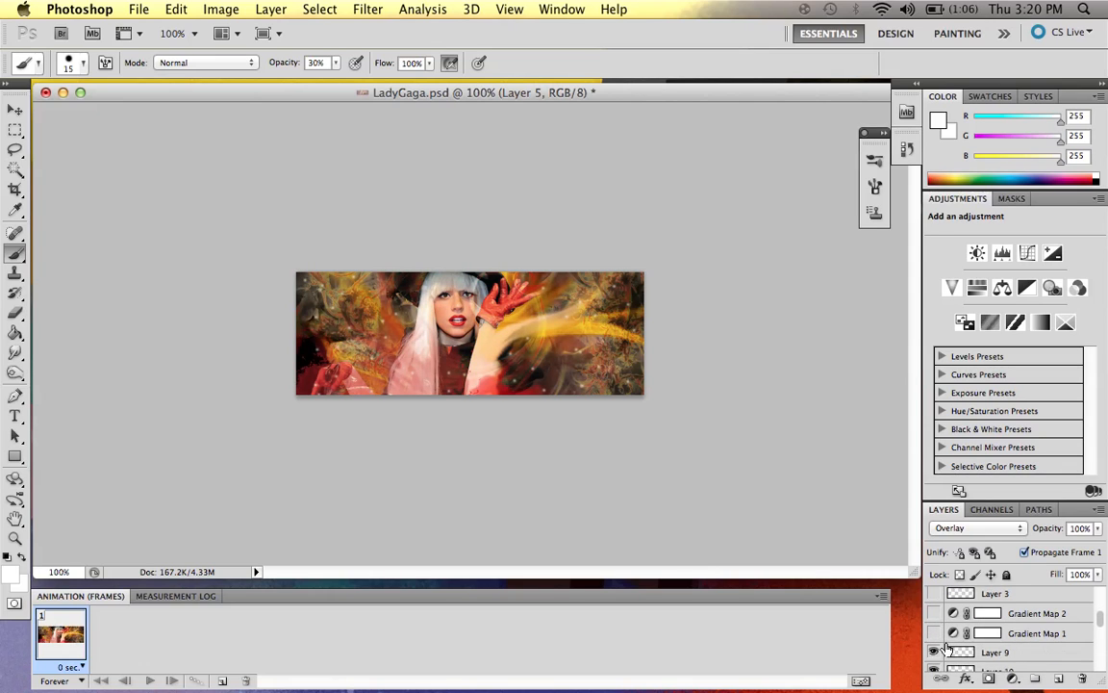
{"action": "scroll", "coordinate": [967, 618], "scroll_direction": "down", "scroll_amount": 5}
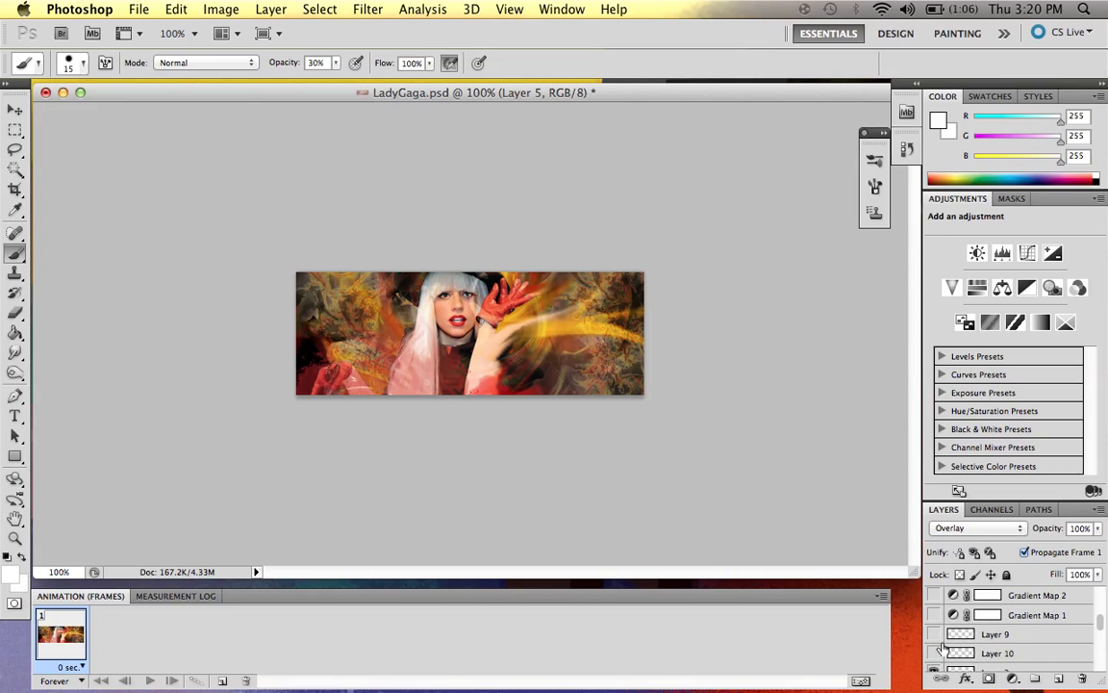
{"action": "scroll", "coordinate": [958, 620], "scroll_direction": "up", "scroll_amount": 1}
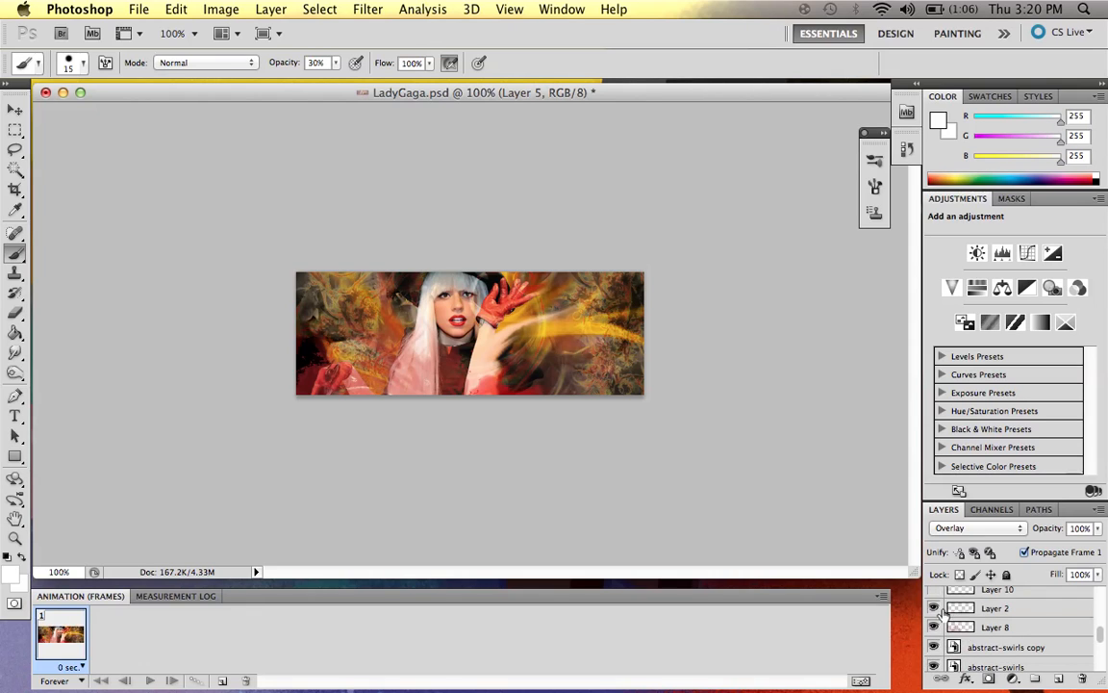
{"action": "left_click", "coordinate": [935, 609]}
{"action": "left_click", "coordinate": [934, 628]}
{"action": "scroll", "coordinate": [943, 623], "scroll_direction": "down", "scroll_amount": 1}
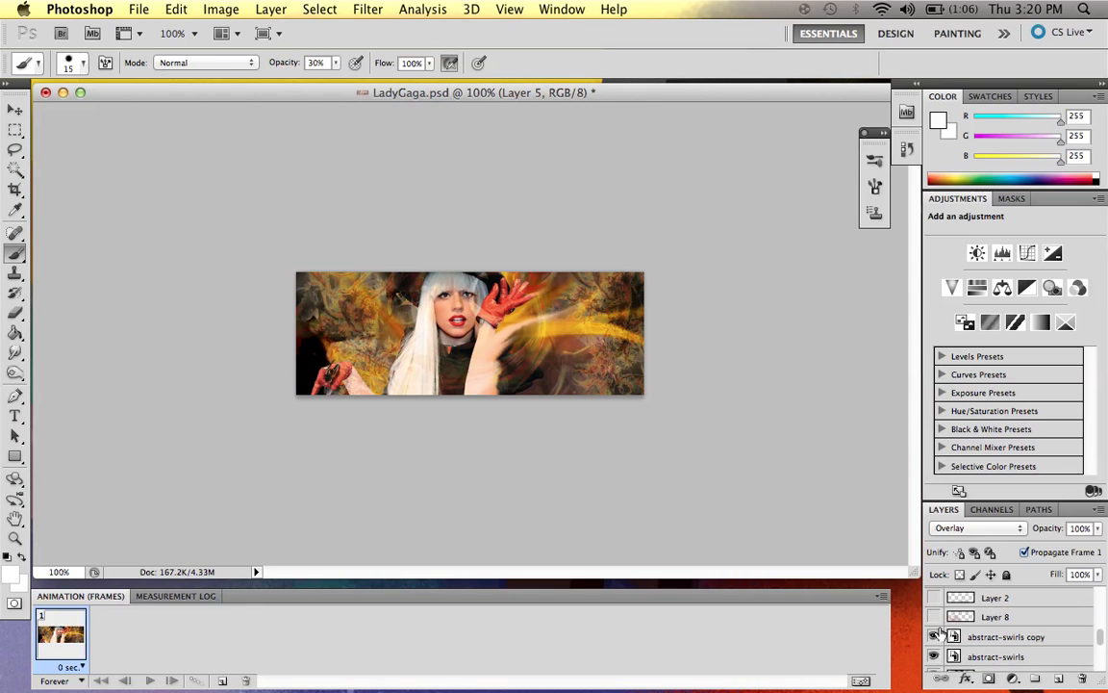
- Hide the abstract-swirls copy and abstract-swirls layers
{"action": "left_click", "coordinate": [935, 637]}
{"action": "scroll", "coordinate": [948, 635], "scroll_direction": "down", "scroll_amount": 4}
{"action": "scroll", "coordinate": [948, 635], "scroll_direction": "up", "scroll_amount": 4}
{"action": "scroll", "coordinate": [950, 638], "scroll_direction": "down", "scroll_amount": 1}
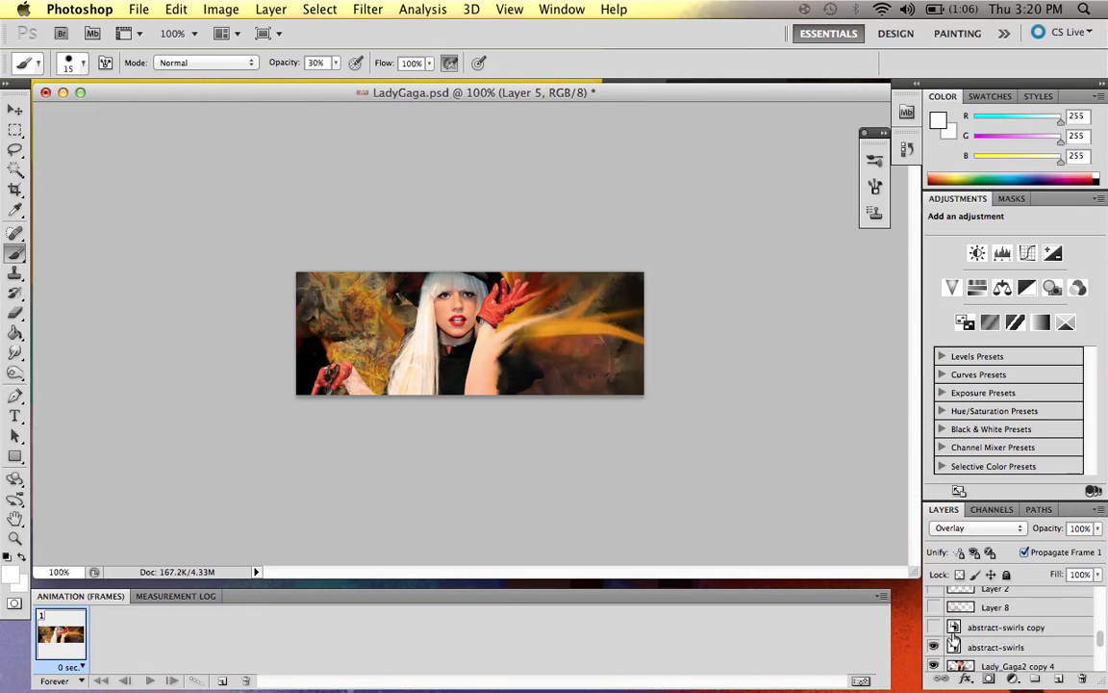
{"action": "left_click", "coordinate": [935, 646]}
{"action": "scroll", "coordinate": [938, 635], "scroll_direction": "down", "scroll_amount": 3}
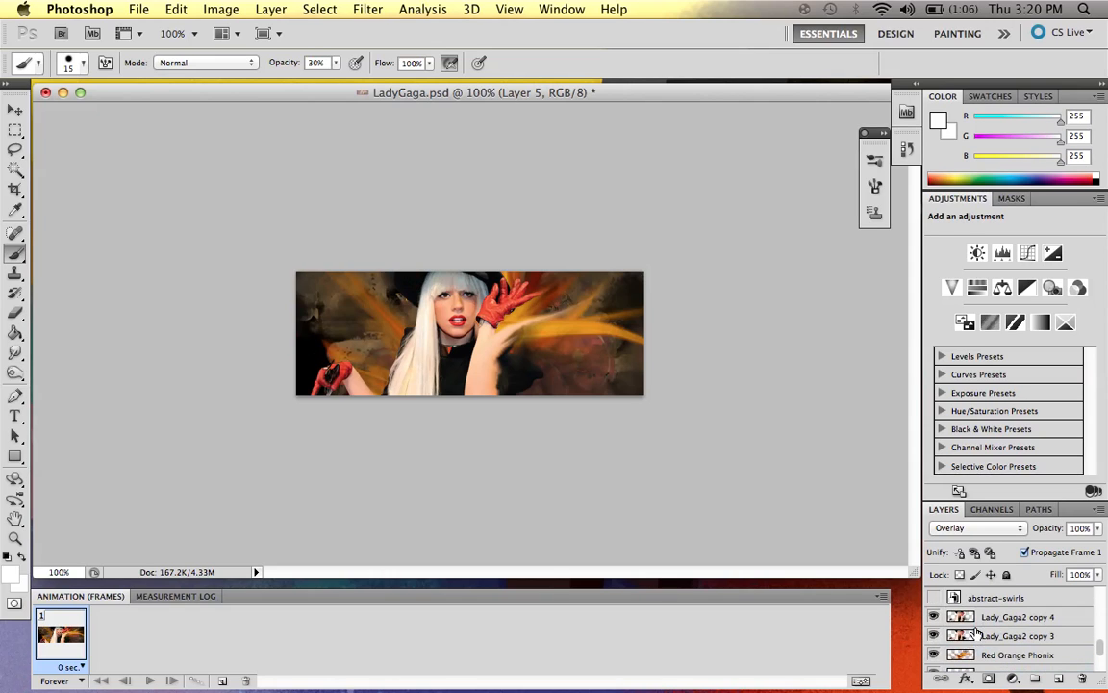
- Hide Lady_Gaga2 copy 4, Red Orange Phonix, Layer 7, Layer 5 and Layer 4, leaving the render over the black background
{"action": "left_click", "coordinate": [934, 617]}
{"action": "scroll", "coordinate": [984, 615], "scroll_direction": "down", "scroll_amount": 1}
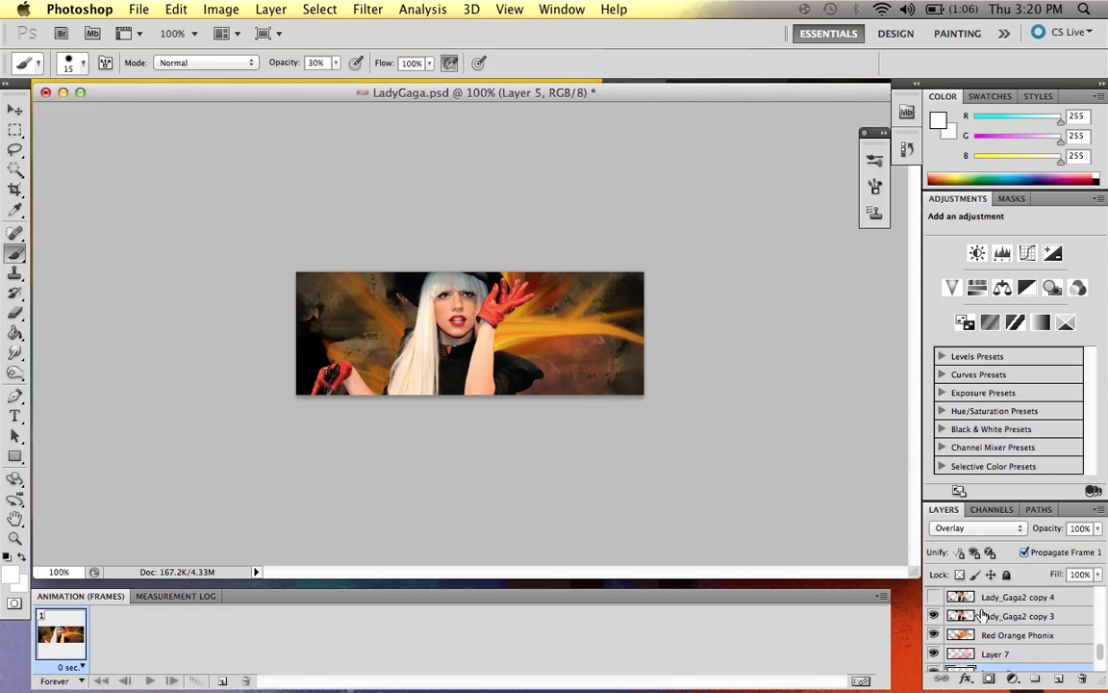
{"action": "left_click", "coordinate": [933, 635]}
{"action": "left_click", "coordinate": [938, 654]}
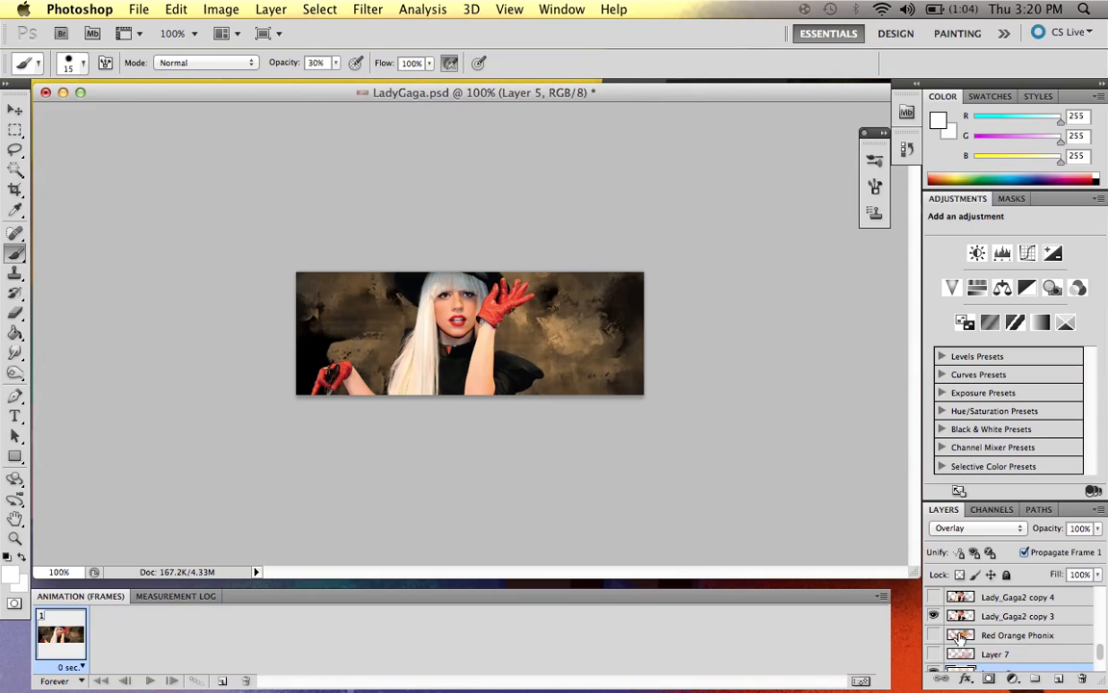
{"action": "scroll", "coordinate": [975, 633], "scroll_direction": "down", "scroll_amount": 1}
{"action": "left_click", "coordinate": [935, 651]}
{"action": "scroll", "coordinate": [993, 651], "scroll_direction": "down", "scroll_amount": 1}
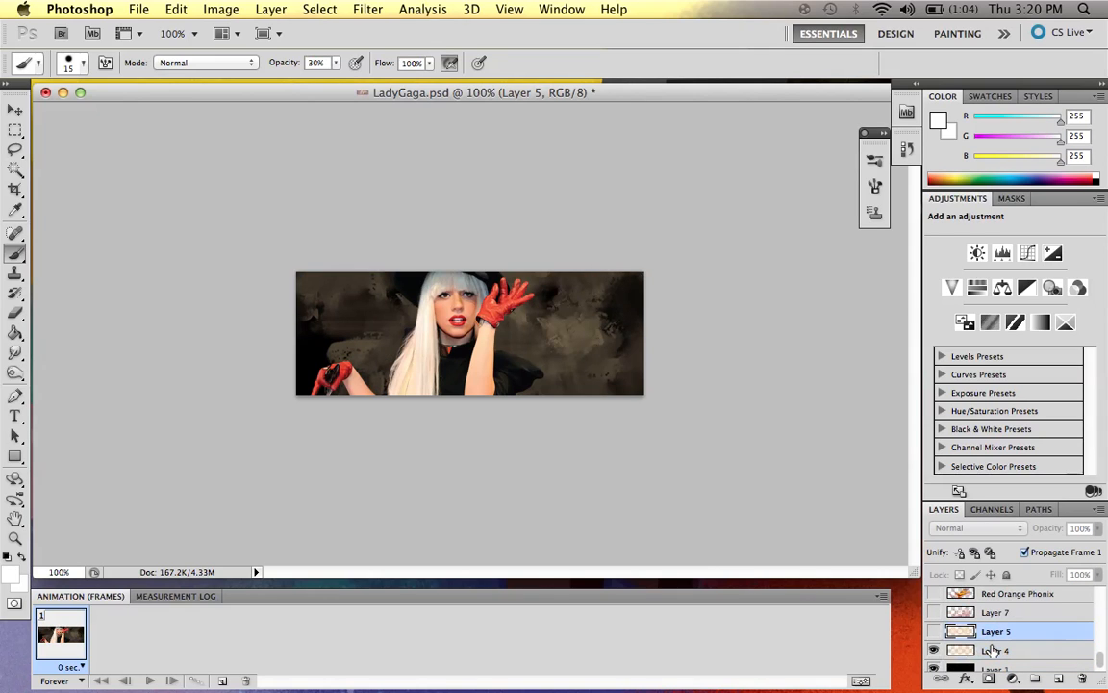
{"action": "left_click", "coordinate": [933, 652]}
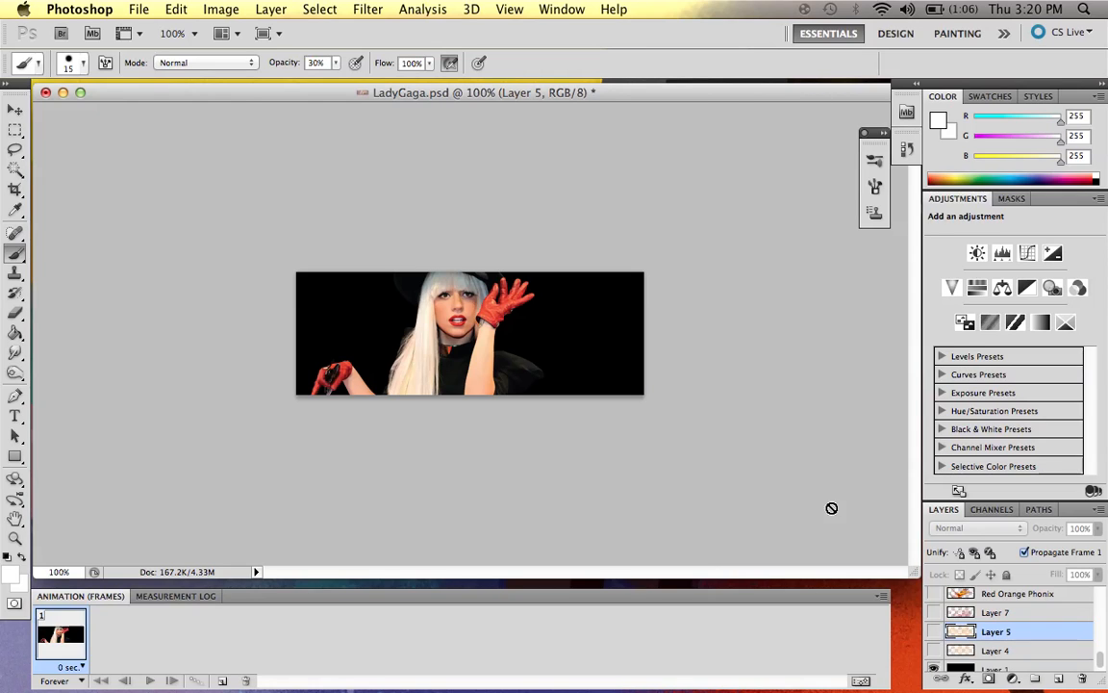
- Show Layer 4 and Layer 5 above the black background, and make Layer 5 the active layer
{"action": "left_click", "coordinate": [934, 669]}
{"action": "left_click", "coordinate": [933, 669]}
{"action": "left_click", "coordinate": [934, 650]}
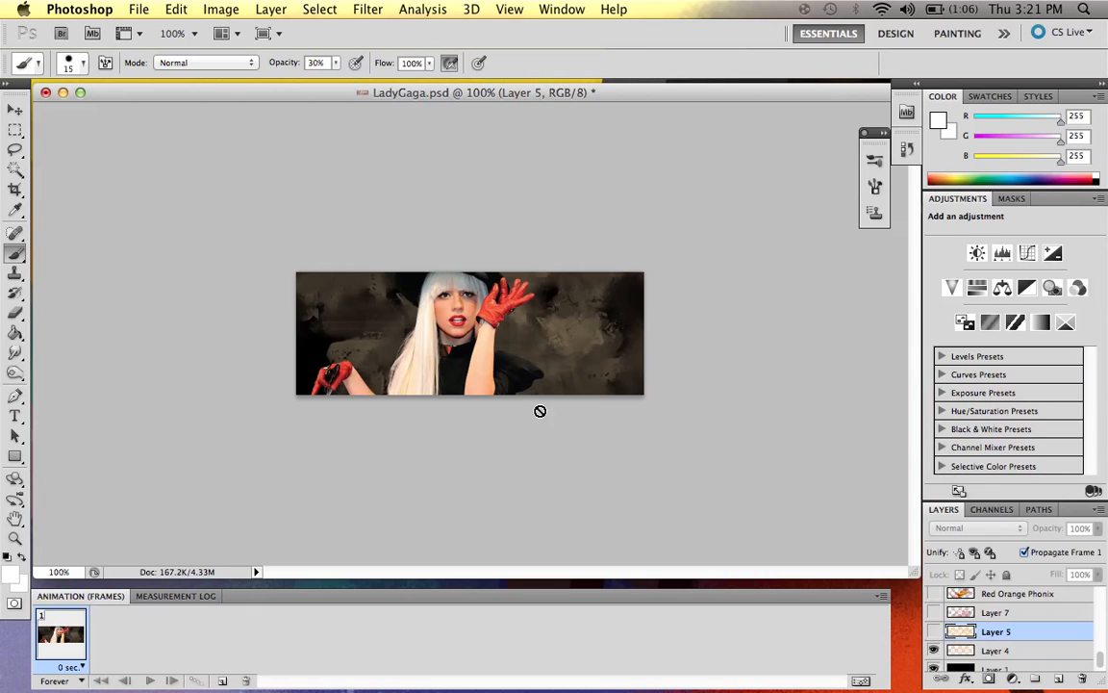
{"action": "left_click", "coordinate": [933, 631]}
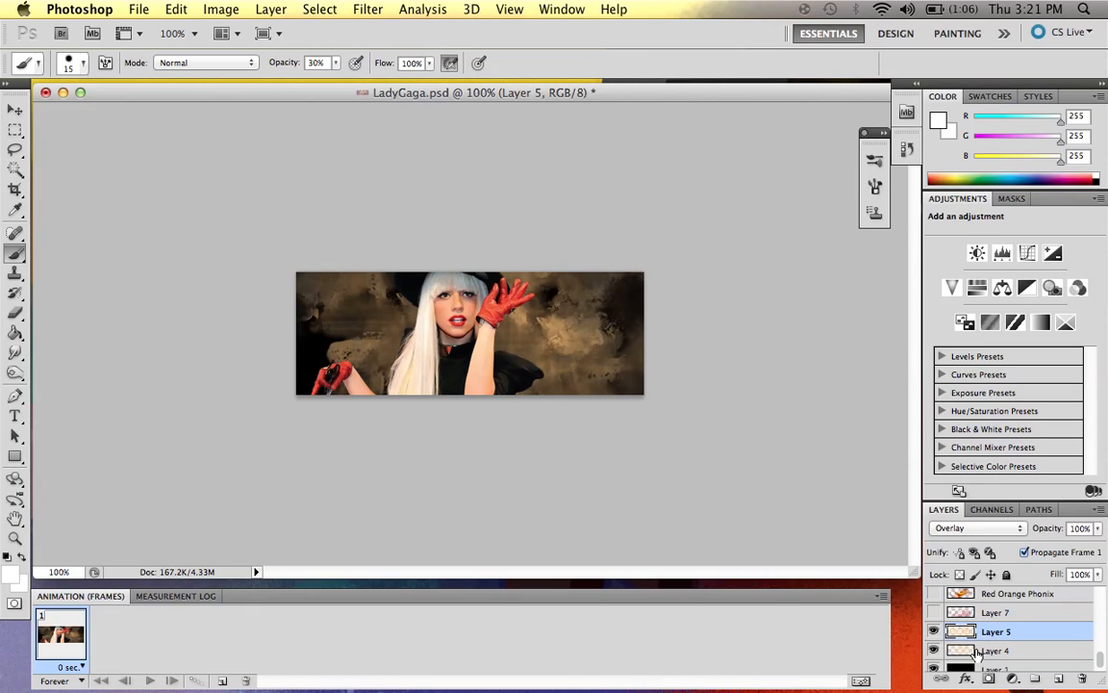
{"action": "left_click", "coordinate": [980, 651]}
{"action": "left_click", "coordinate": [989, 635]}
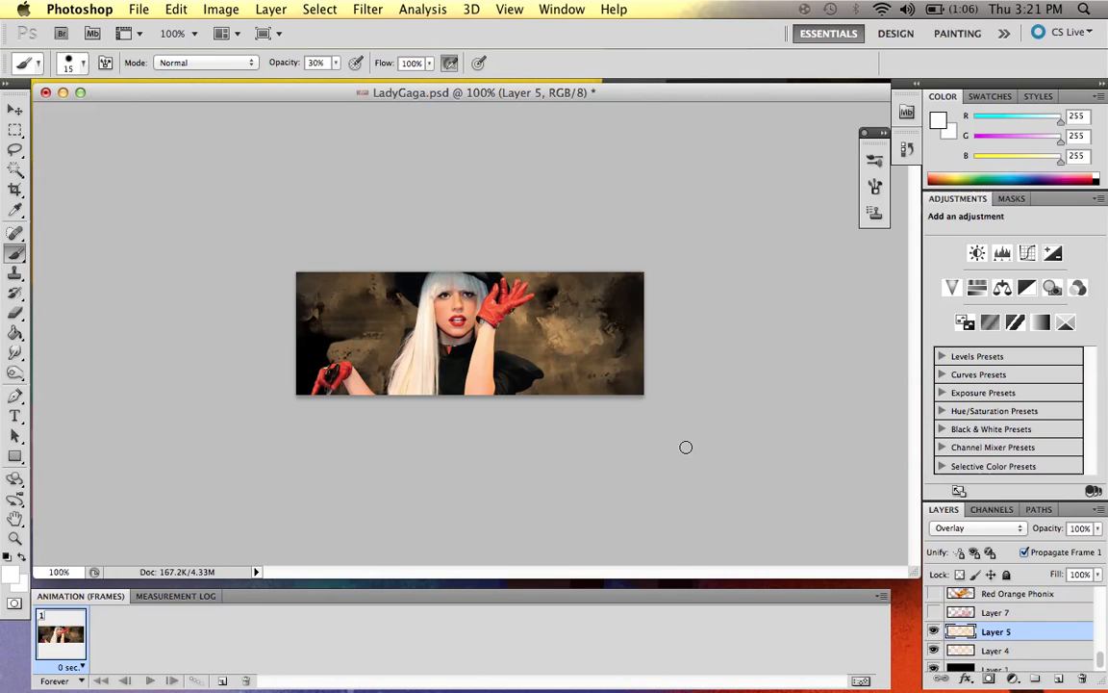
- Toggle Layer 5's visibility repeatedly to compare the background with and without its Overlay effect
{"action": "left_click", "coordinate": [934, 631]}
{"action": "left_click", "coordinate": [934, 631]}
{"action": "left_click", "coordinate": [934, 631]}
{"action": "left_click", "coordinate": [934, 631]}
{"action": "left_click", "coordinate": [935, 632]}
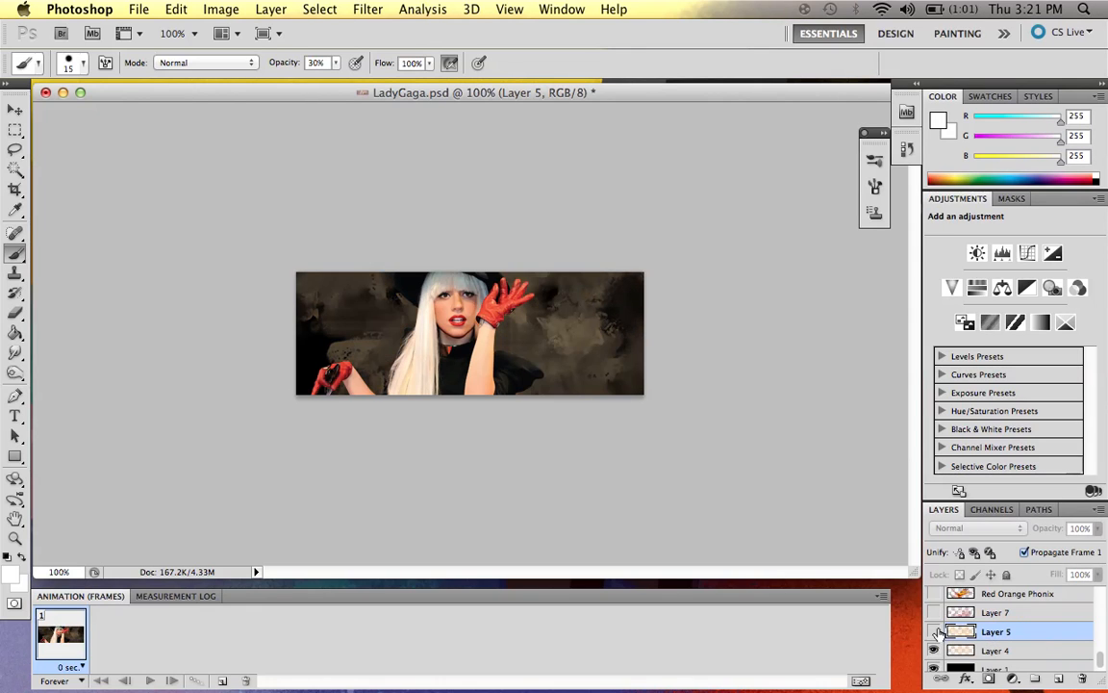
{"action": "left_click", "coordinate": [935, 631]}
{"action": "left_click", "coordinate": [934, 631]}
{"action": "left_click", "coordinate": [934, 631]}
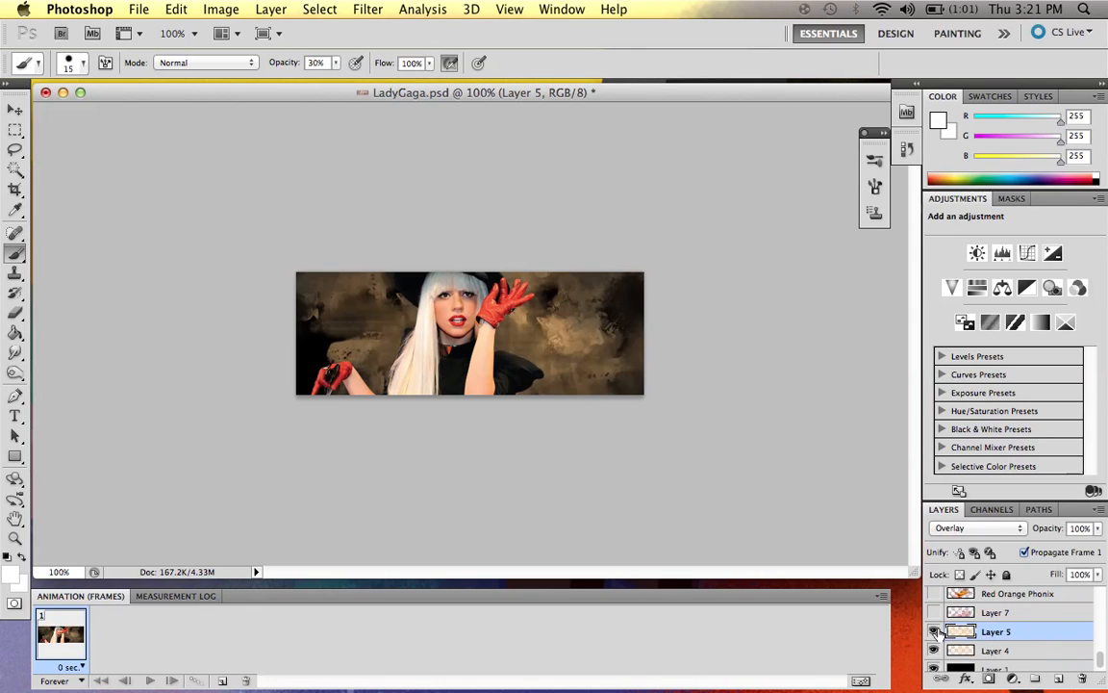
{"action": "left_click", "coordinate": [934, 631]}
{"action": "left_click", "coordinate": [935, 631]}
{"action": "left_click", "coordinate": [934, 631]}
{"action": "left_click", "coordinate": [934, 632]}
{"action": "left_click", "coordinate": [935, 631]}
{"action": "left_click", "coordinate": [934, 631]}
{"action": "left_click", "coordinate": [935, 631]}
{"action": "left_click", "coordinate": [935, 631]}
{"action": "left_click", "coordinate": [934, 631]}
{"action": "left_click", "coordinate": [935, 631]}
{"action": "left_click", "coordinate": [934, 633]}
{"action": "left_click", "coordinate": [935, 633]}
{"action": "left_click", "coordinate": [935, 633]}
{"action": "left_click", "coordinate": [934, 634]}
{"action": "left_click", "coordinate": [934, 633]}
{"action": "left_click", "coordinate": [934, 634]}
- Show Layer 7 and the Red Orange Phonix layer, and make Red Orange Phonix the active layer
{"action": "left_click", "coordinate": [935, 612]}
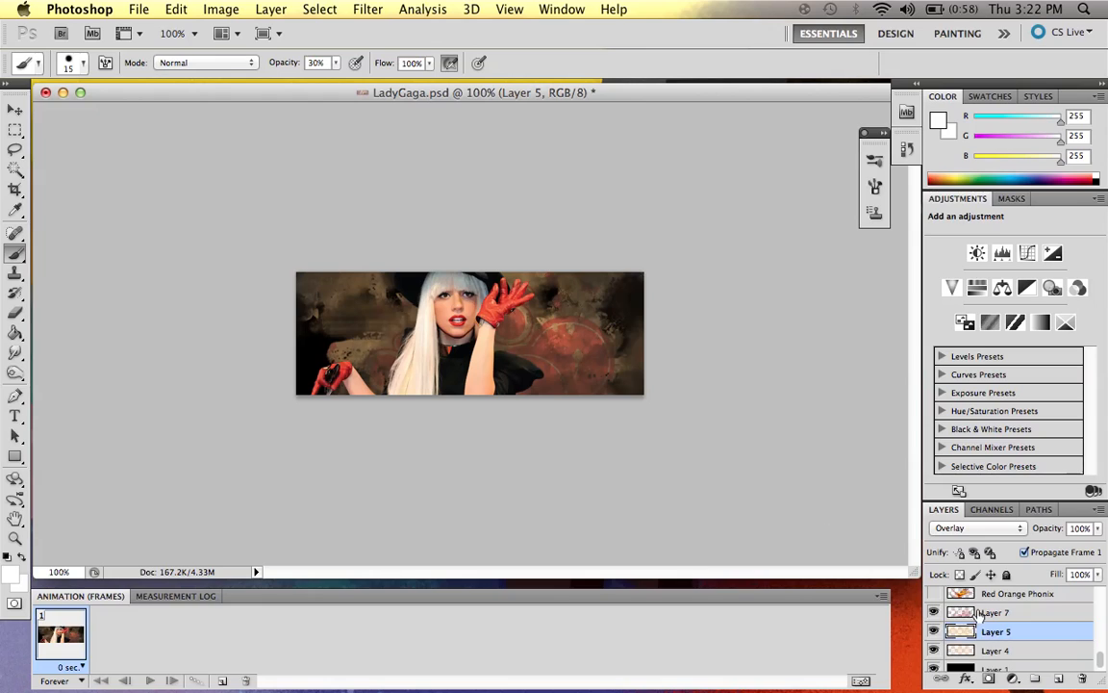
{"action": "scroll", "coordinate": [945, 635], "scroll_direction": "up", "scroll_amount": 2}
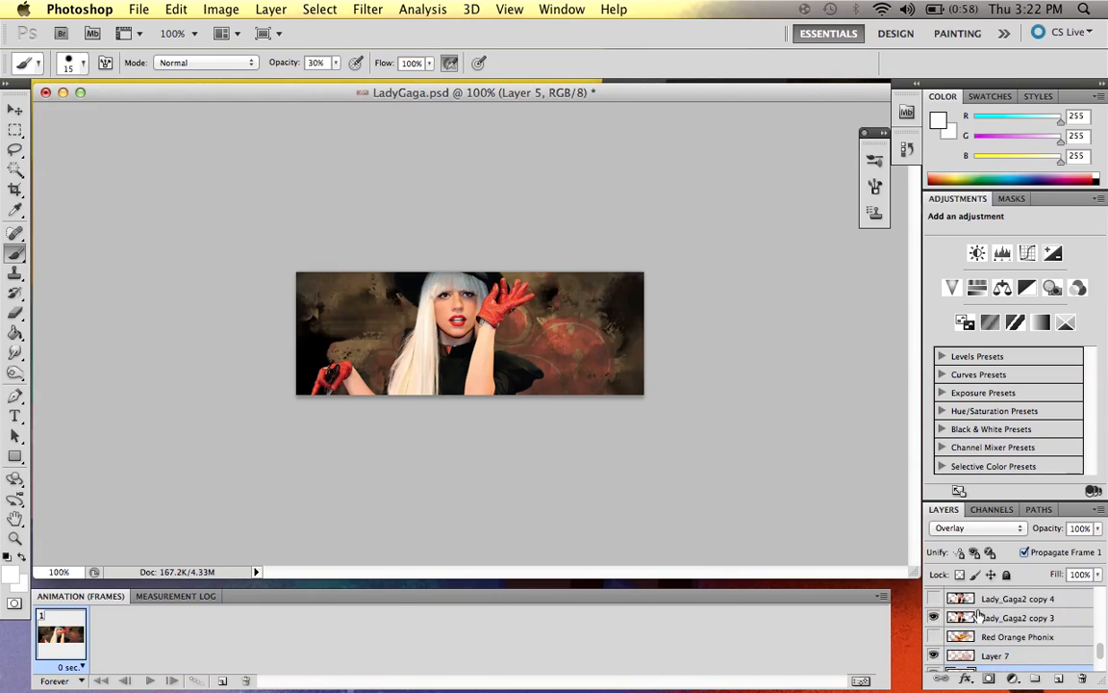
{"action": "left_click", "coordinate": [934, 637]}
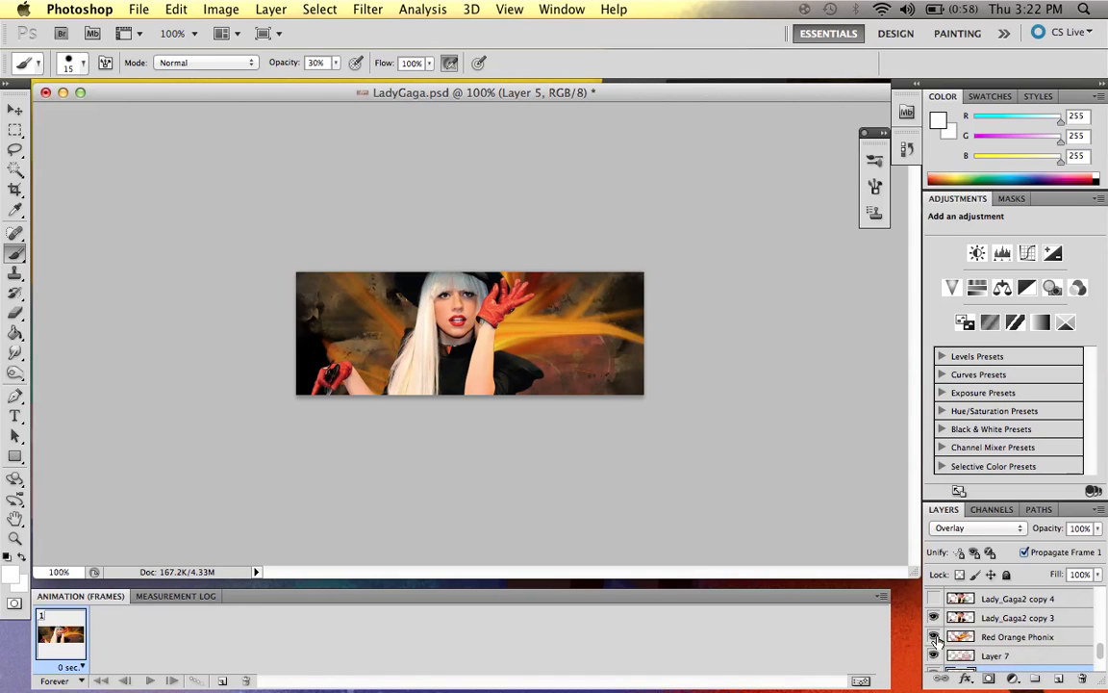
{"action": "left_click", "coordinate": [1005, 637]}
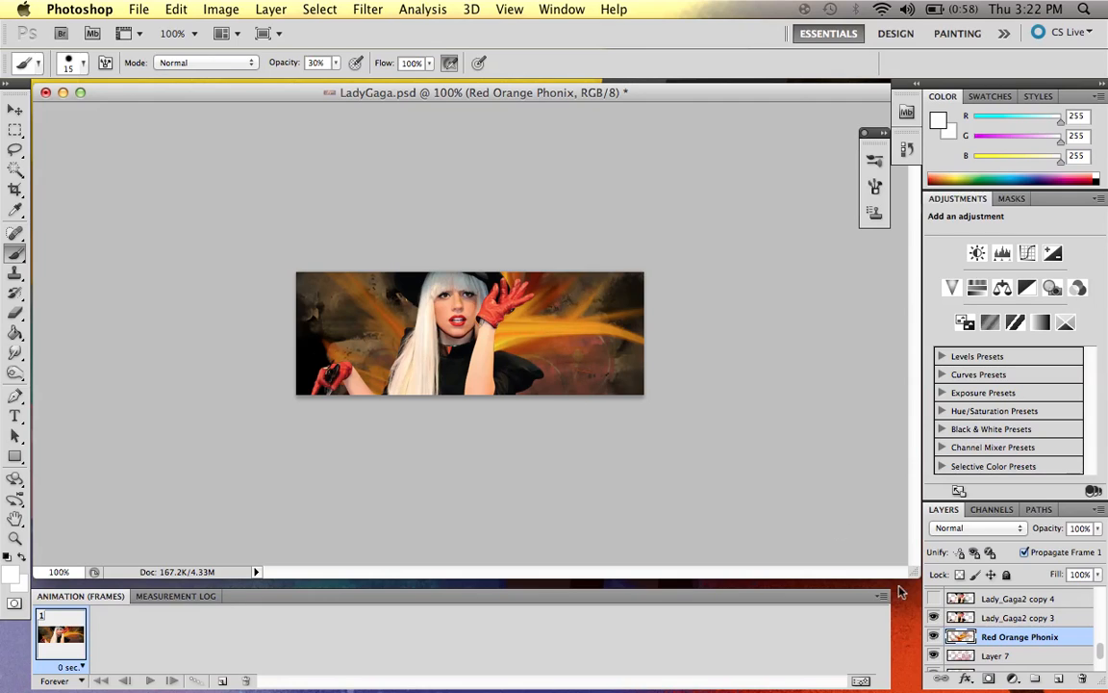
- Toggle the Red Orange Phonix layer's visibility repeatedly to examine what it adds behind the render
{"action": "left_click", "coordinate": [935, 636]}
{"action": "left_click", "coordinate": [934, 636]}
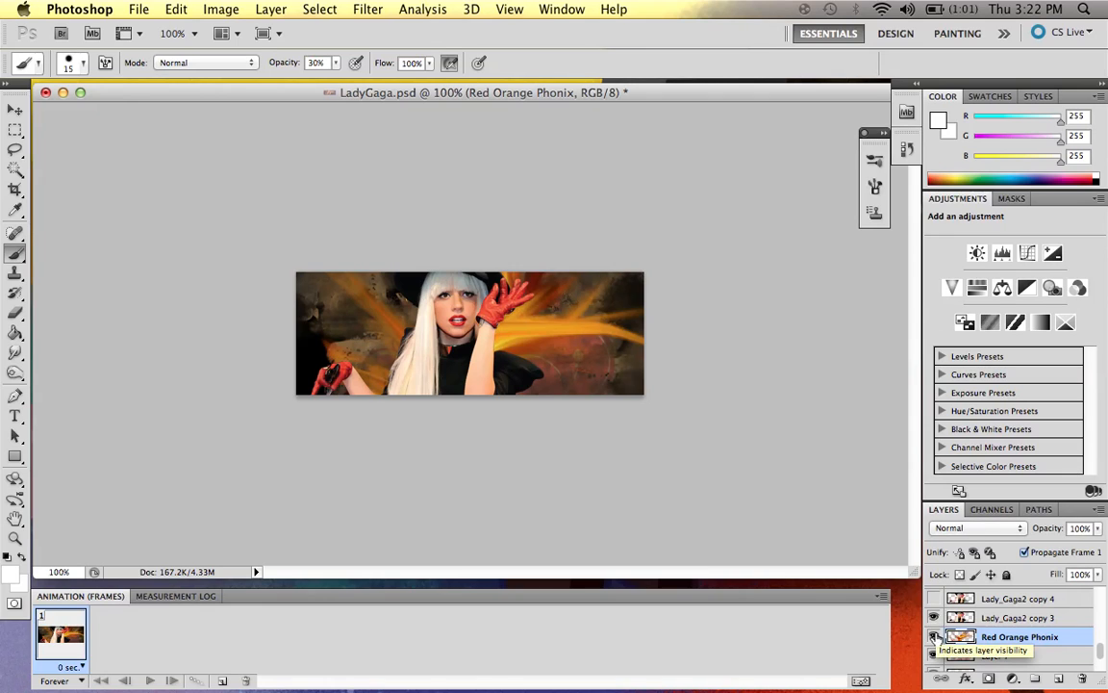
{"action": "left_click", "coordinate": [934, 637]}
{"action": "left_click", "coordinate": [934, 637]}
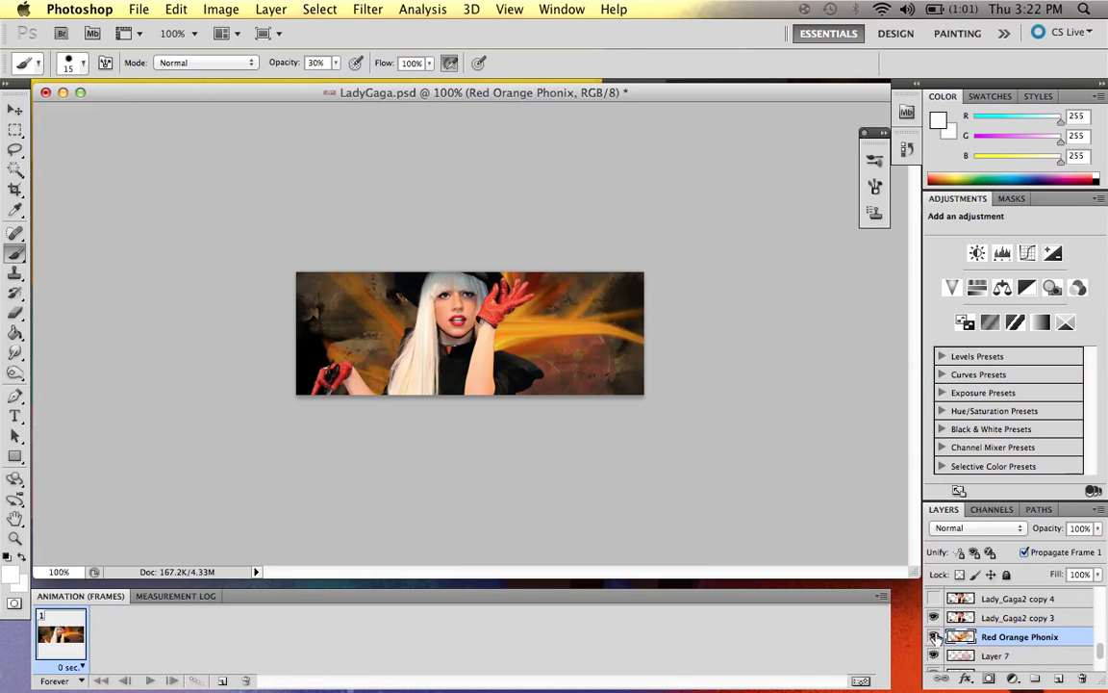
{"action": "left_click", "coordinate": [934, 637]}
{"action": "left_click", "coordinate": [934, 637]}
{"action": "left_click", "coordinate": [933, 637]}
{"action": "left_click", "coordinate": [933, 637]}
- Switch to the Smudge tool and open its brush presets
{"action": "left_click", "coordinate": [12, 354]}
{"action": "left_click", "coordinate": [82, 65]}
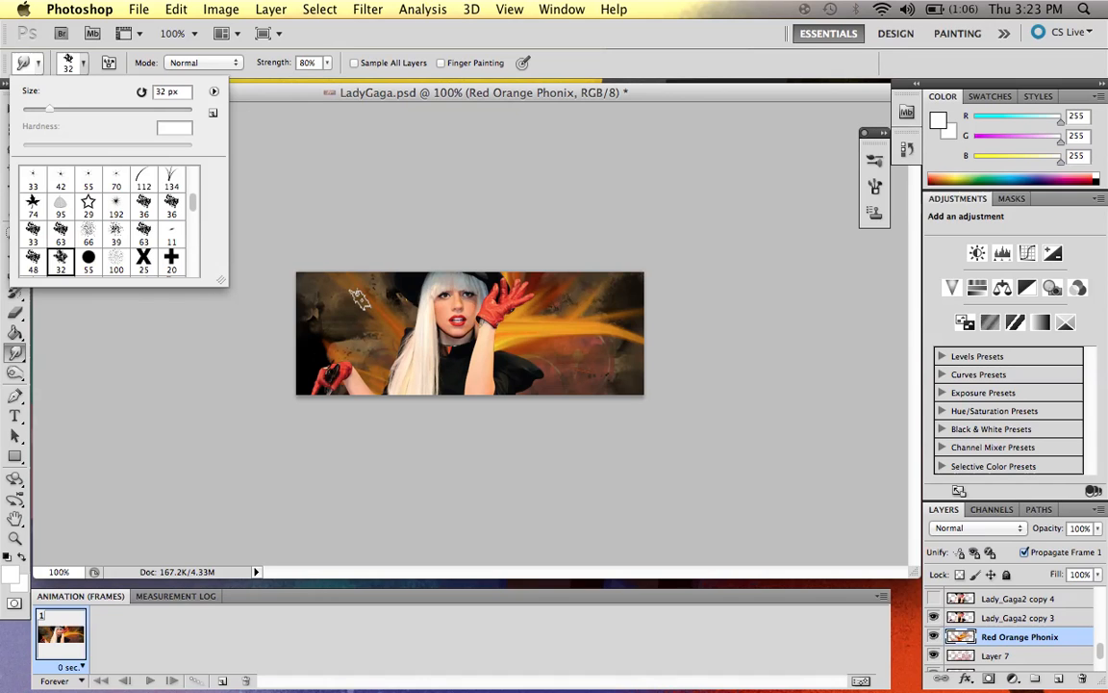
- Examine the smudge brush's Scattering and Shape Dynamics settings, leaving Scattering off, and collapse the brush settings
{"action": "left_click", "coordinate": [213, 91]}
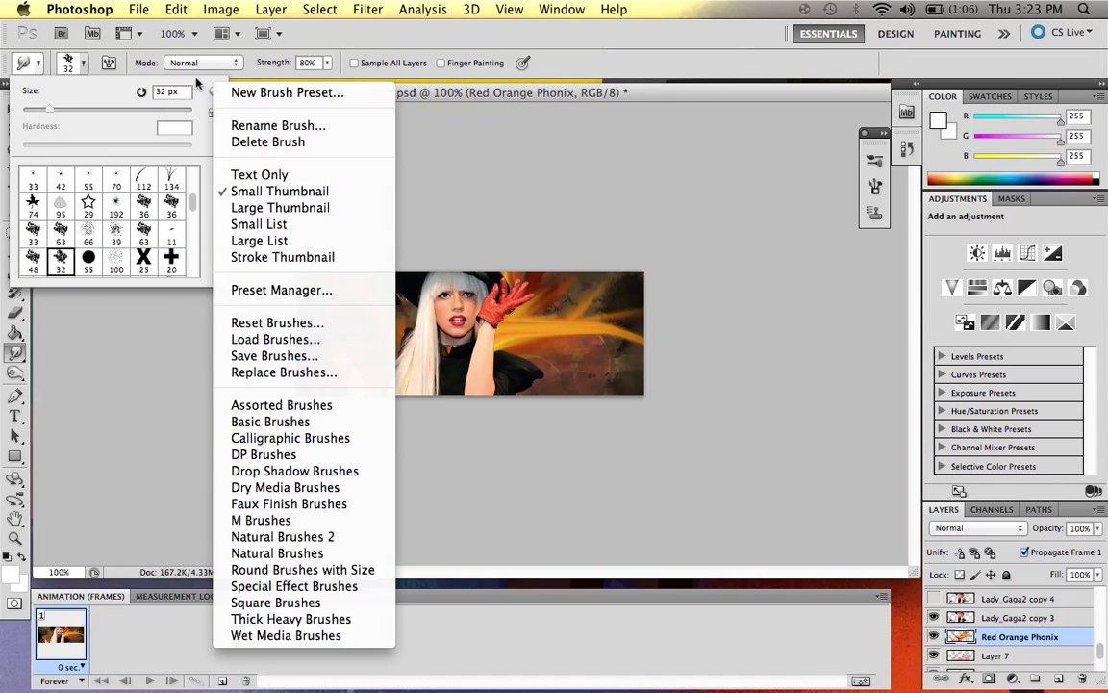
{"action": "left_click", "coordinate": [196, 84]}
{"action": "left_click", "coordinate": [109, 63]}
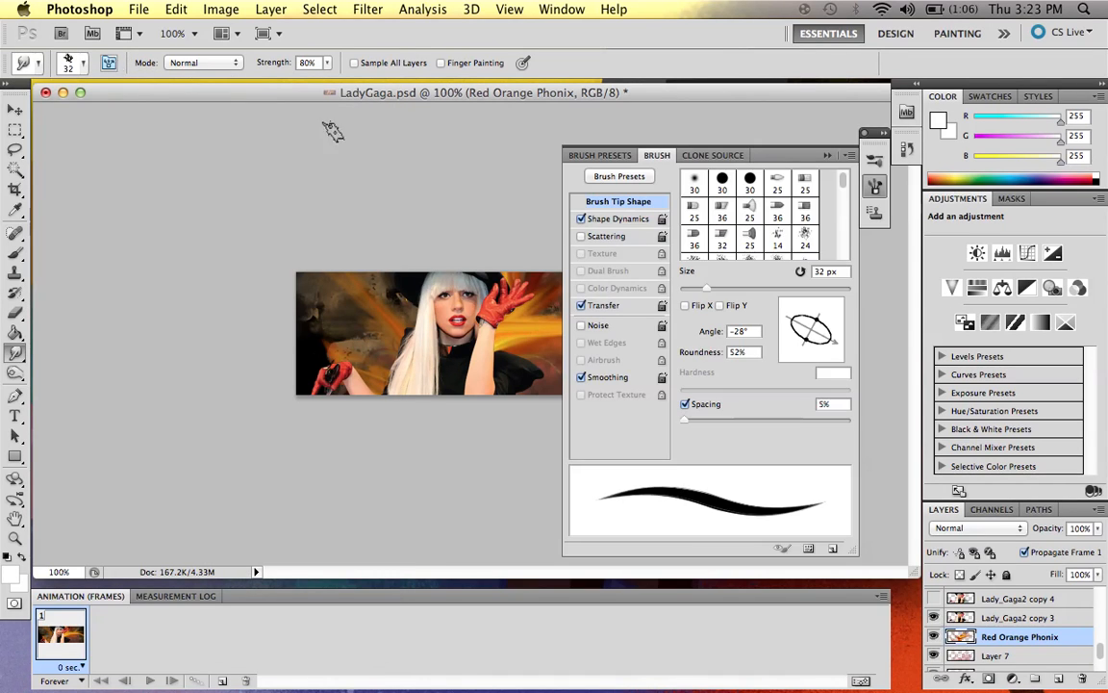
{"action": "left_click", "coordinate": [640, 239]}
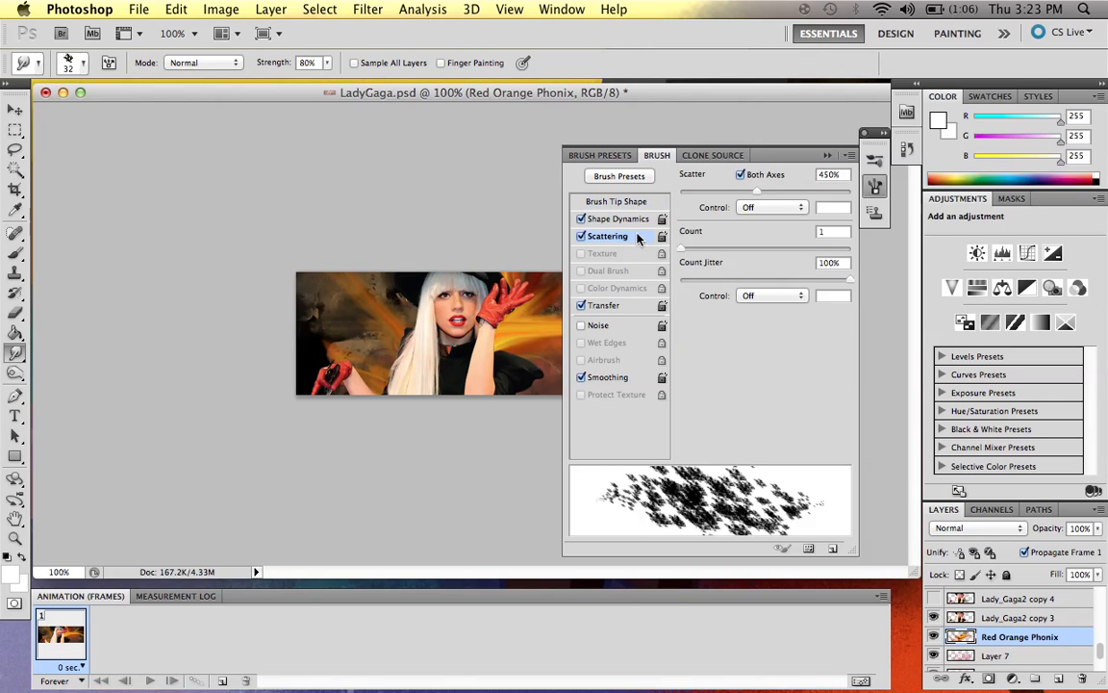
{"action": "left_click", "coordinate": [630, 225]}
{"action": "left_click", "coordinate": [581, 236]}
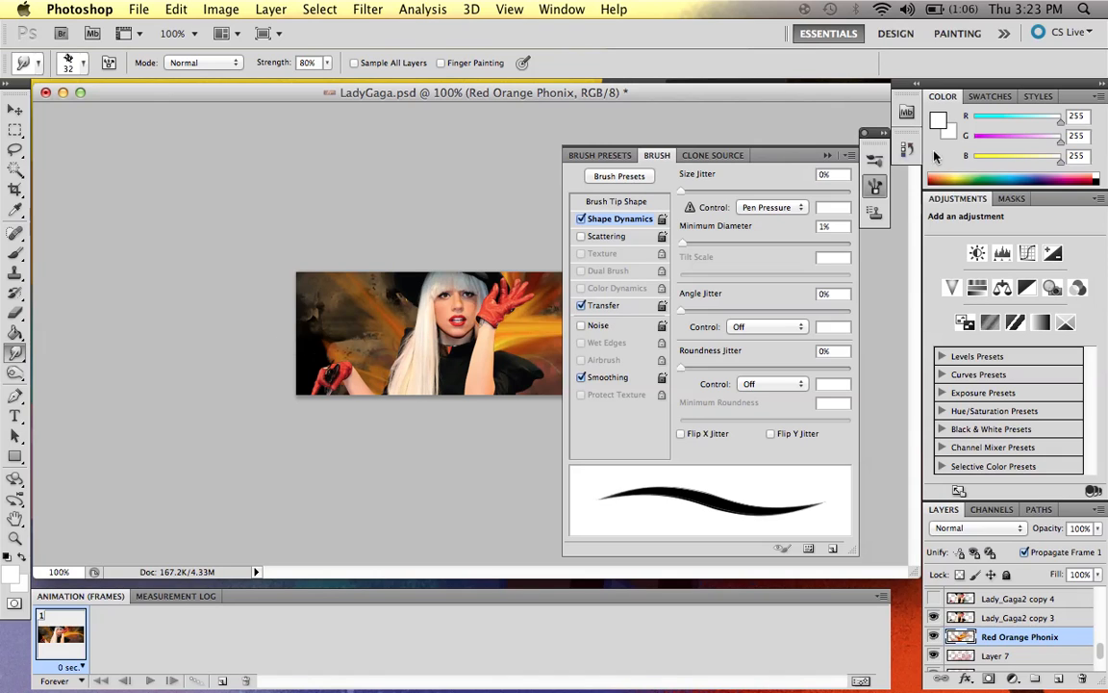
{"action": "left_click", "coordinate": [827, 155]}
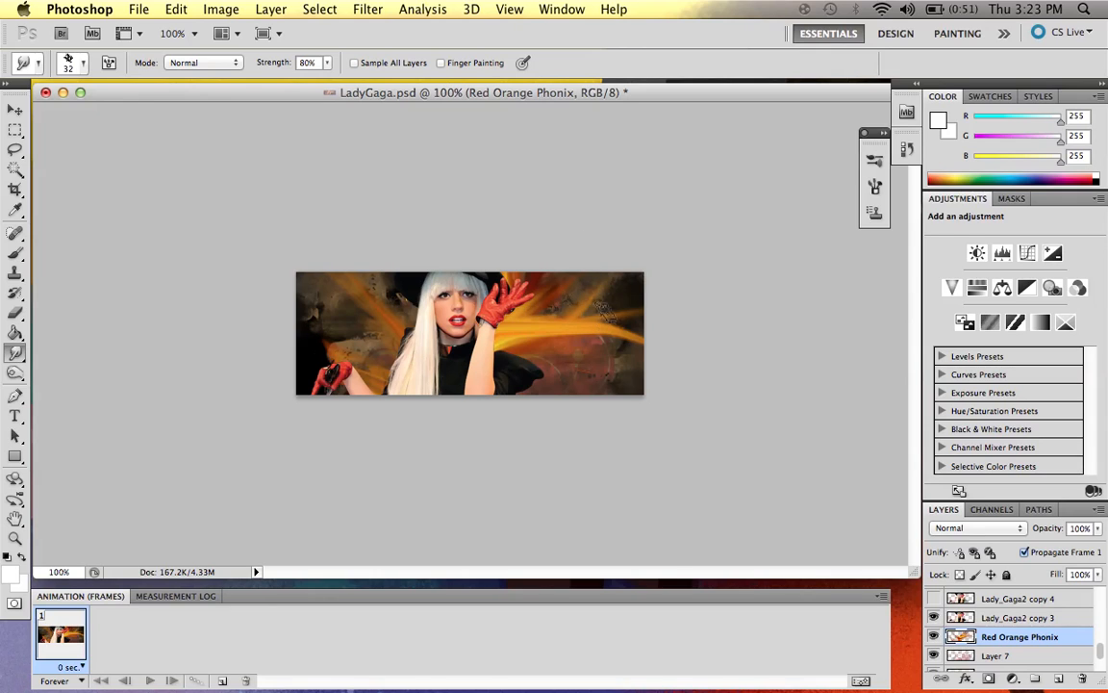
- Show the Lady_Gaga2 copy 4 layer and toggle its visibility repeatedly to compare its effect on the render
{"action": "left_click", "coordinate": [933, 598]}
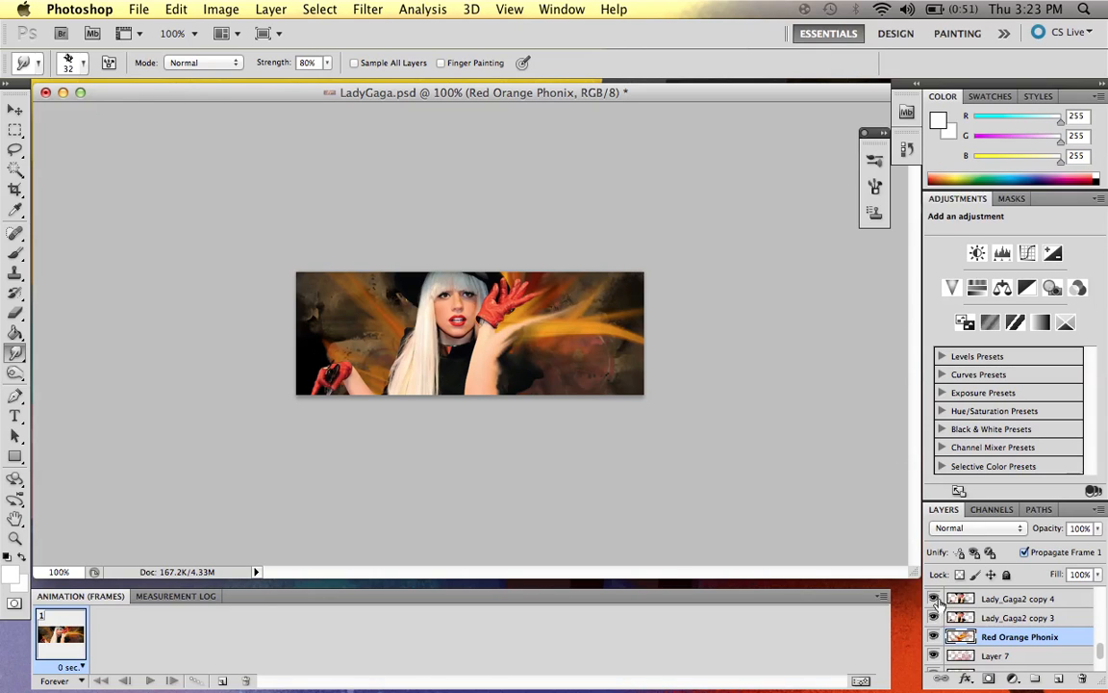
{"action": "scroll", "coordinate": [1020, 619], "scroll_direction": "up", "scroll_amount": 2}
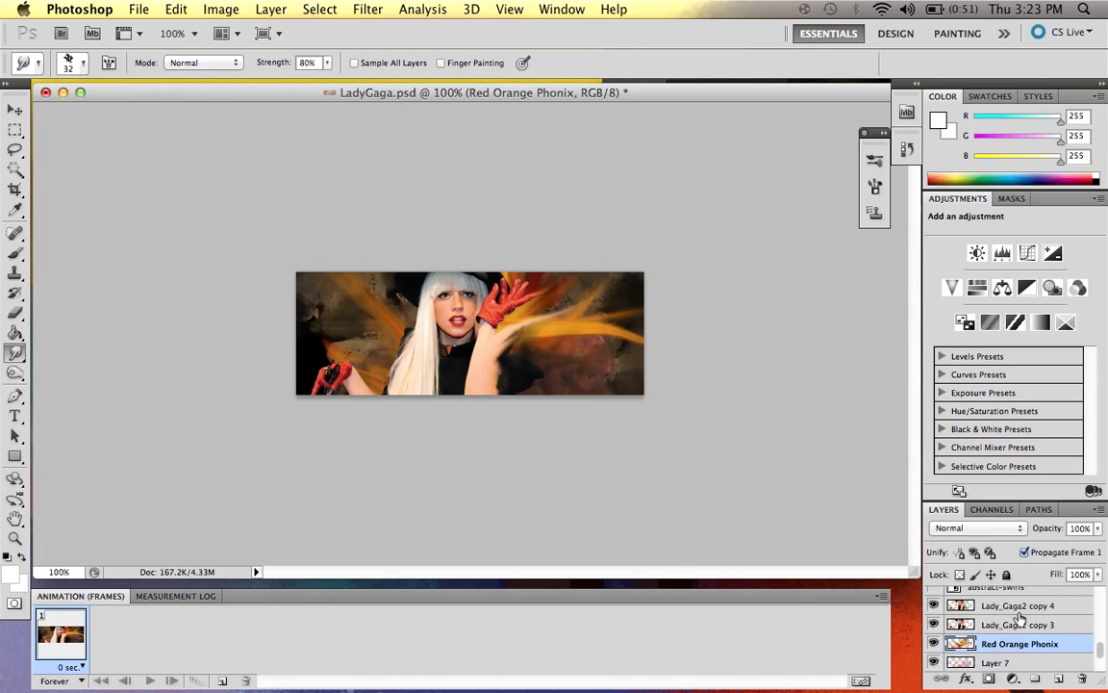
{"action": "scroll", "coordinate": [1001, 623], "scroll_direction": "up", "scroll_amount": 2}
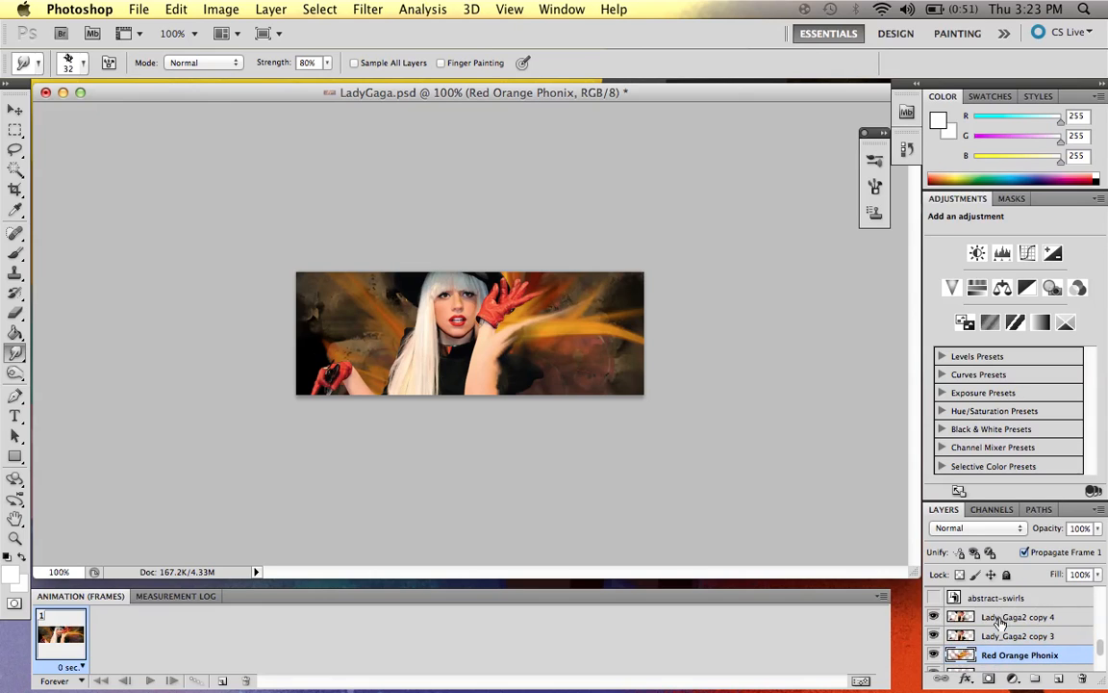
{"action": "left_click", "coordinate": [934, 618]}
{"action": "left_click", "coordinate": [934, 618]}
{"action": "left_click", "coordinate": [935, 617]}
{"action": "left_click", "coordinate": [934, 618]}
- Show the abstract-swirls layer and make it the active layer
{"action": "left_click", "coordinate": [934, 598]}
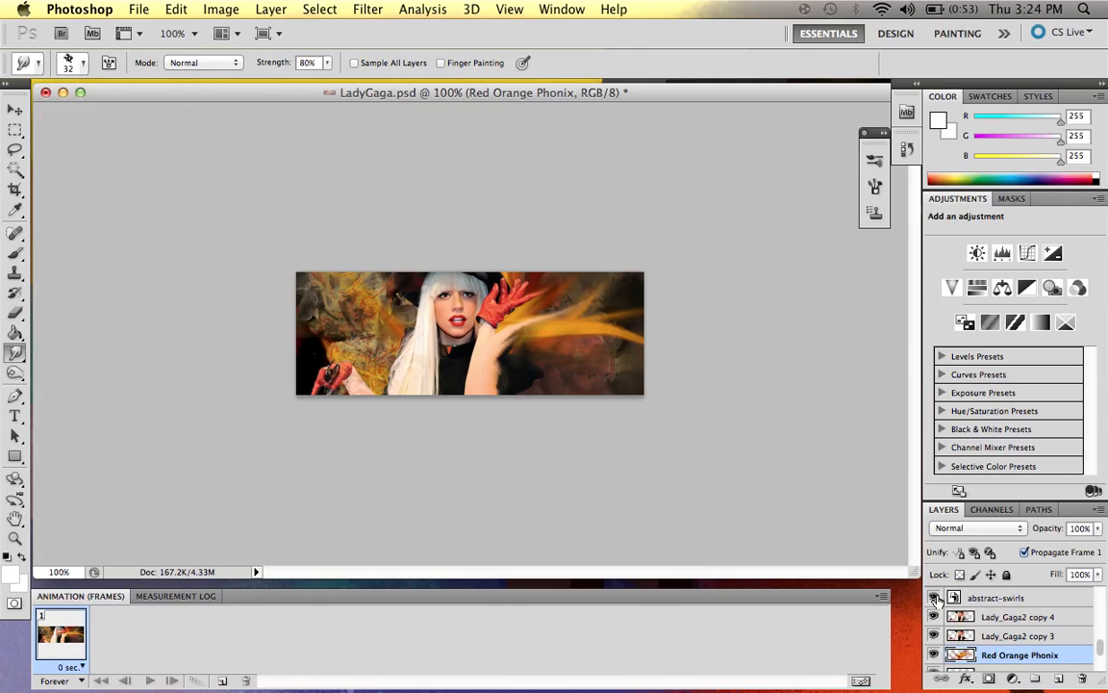
{"action": "left_click", "coordinate": [992, 603]}
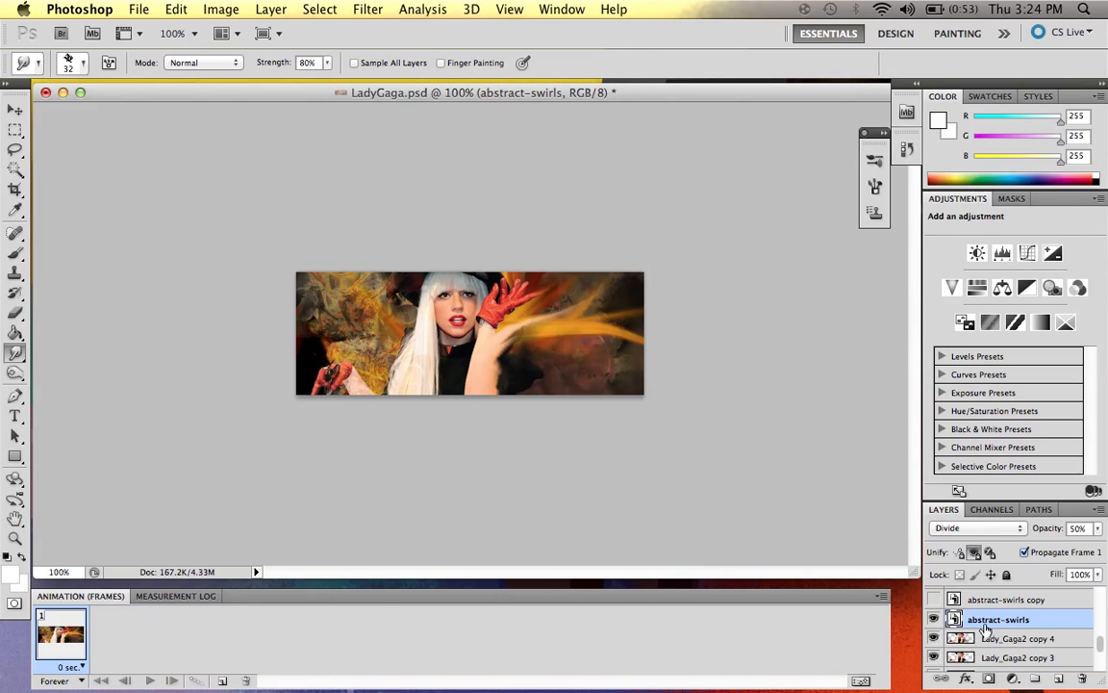
{"action": "left_click", "coordinate": [935, 619]}
- Try the Normal blend mode on the abstract-swirls layer, and set it back to Divide
{"action": "left_click", "coordinate": [975, 534]}
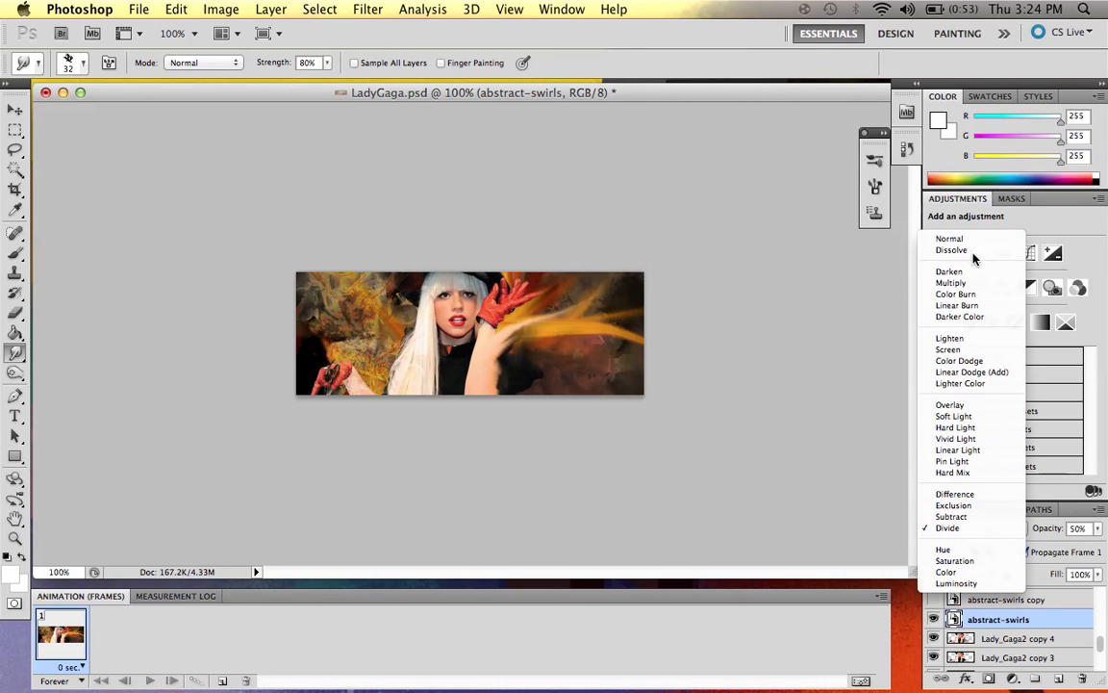
{"action": "left_click", "coordinate": [962, 240]}
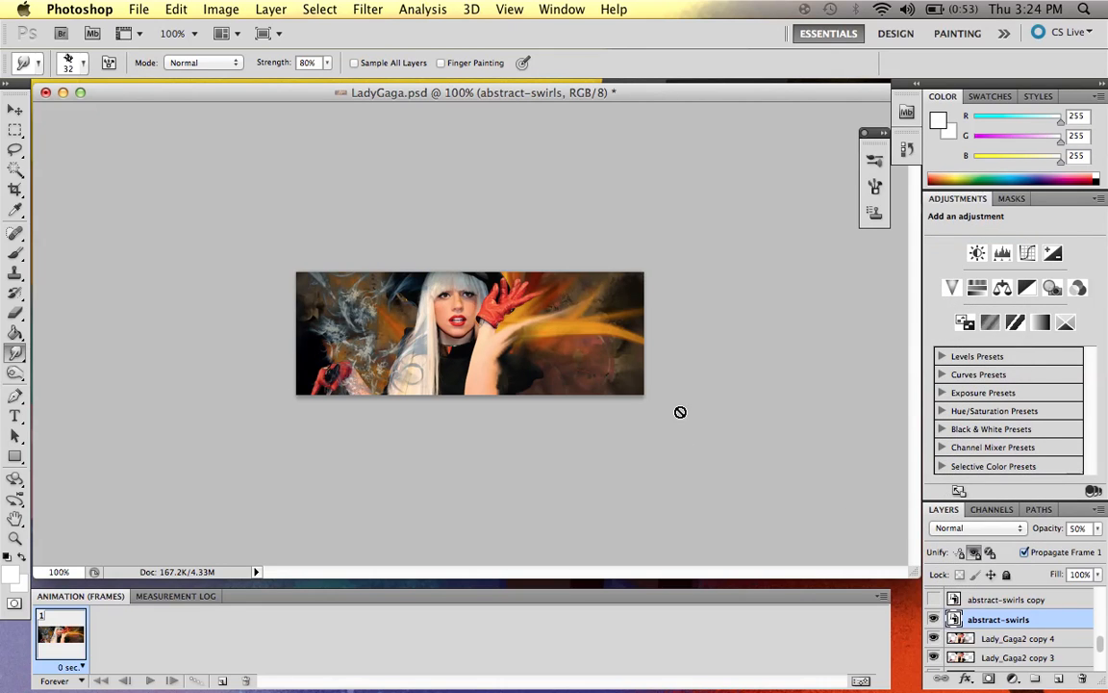
{"action": "left_click", "coordinate": [1001, 531]}
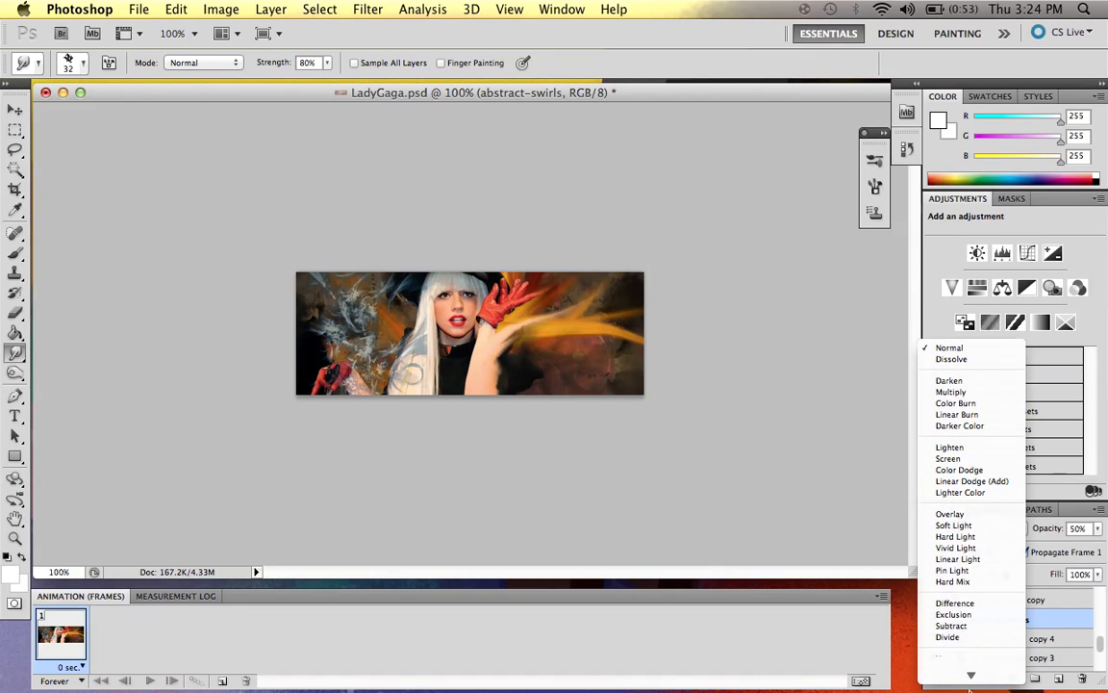
{"action": "left_click", "coordinate": [963, 627]}
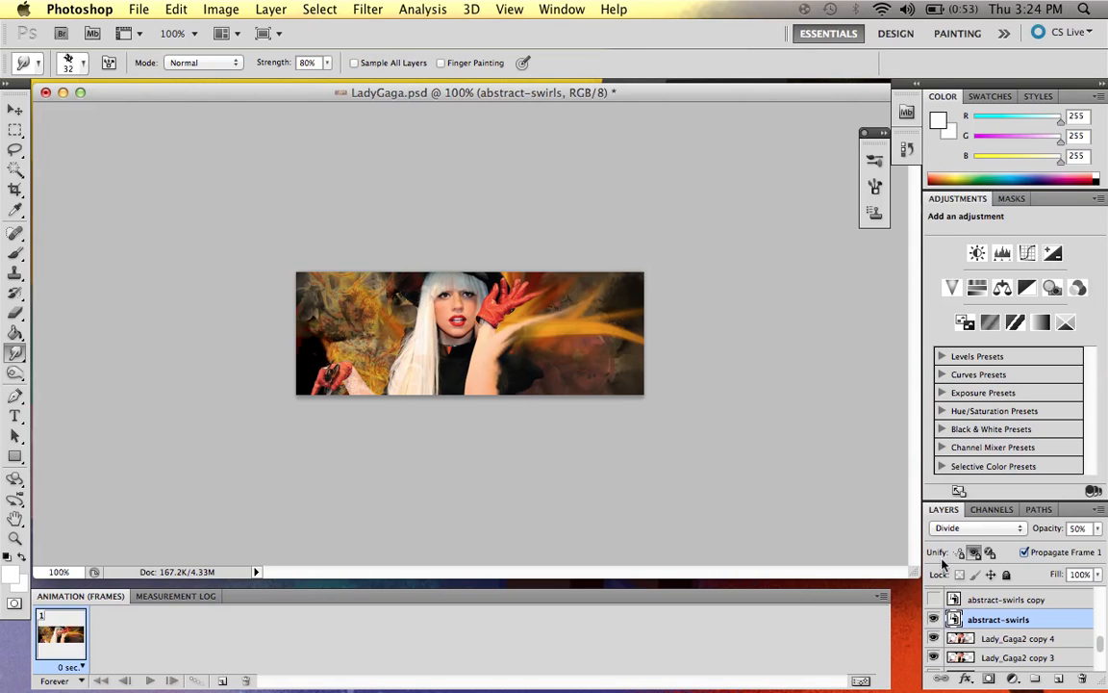
- Make abstract-swirls copy the active layer and show it
{"action": "left_click", "coordinate": [976, 601]}
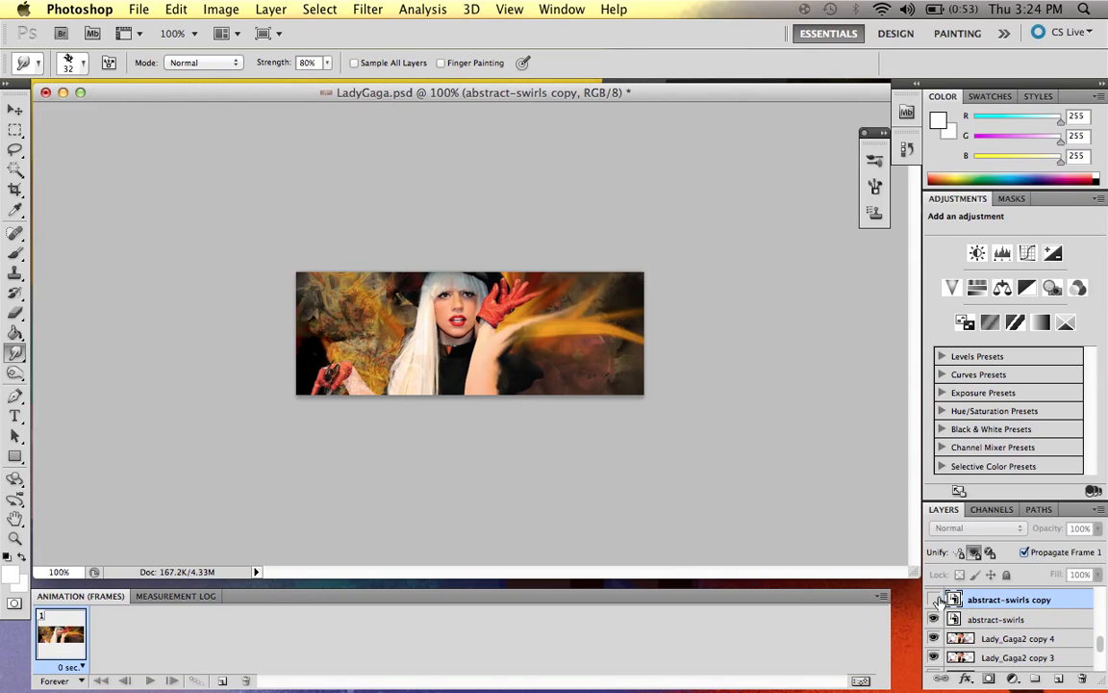
{"action": "left_click", "coordinate": [934, 599]}
{"action": "scroll", "coordinate": [1001, 626], "scroll_direction": "up", "scroll_amount": 3}
{"action": "scroll", "coordinate": [1000, 627], "scroll_direction": "down", "scroll_amount": 3}
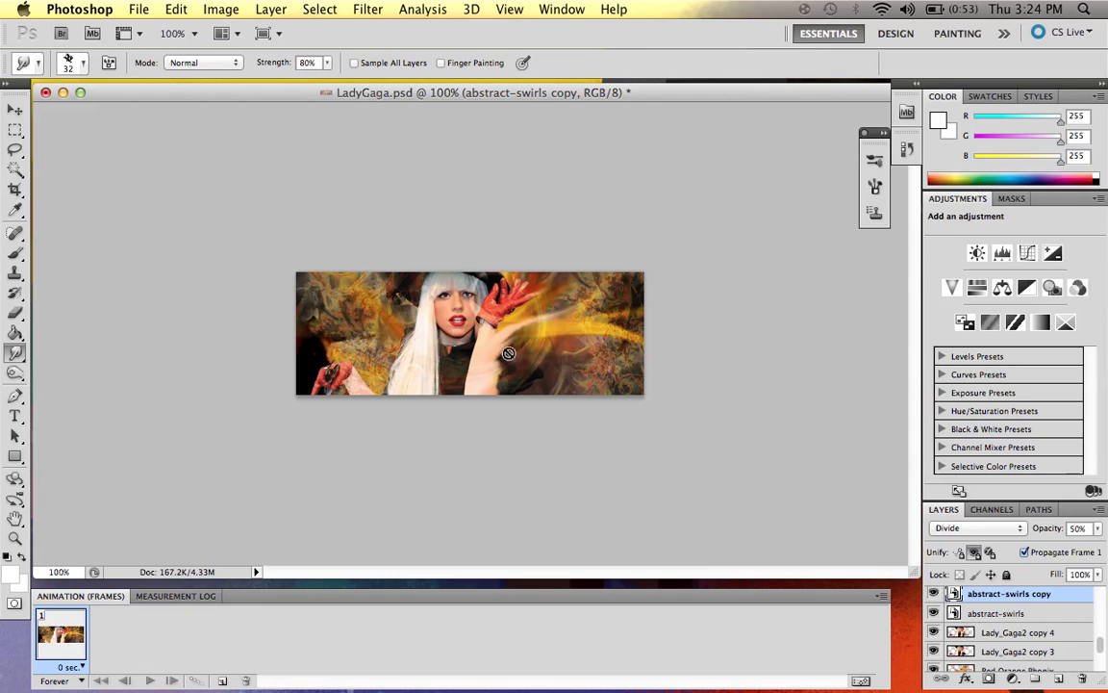
- Toggle the abstract-swirls copy layer's visibility repeatedly to compare the banner with and without the second set of swirls
{"action": "left_click", "coordinate": [935, 594]}
{"action": "left_click", "coordinate": [936, 595]}
{"action": "left_click", "coordinate": [935, 595]}
{"action": "left_click", "coordinate": [935, 595]}
{"action": "scroll", "coordinate": [1004, 637], "scroll_direction": "up", "scroll_amount": 1}
{"action": "scroll", "coordinate": [1003, 637], "scroll_direction": "up", "scroll_amount": 1}
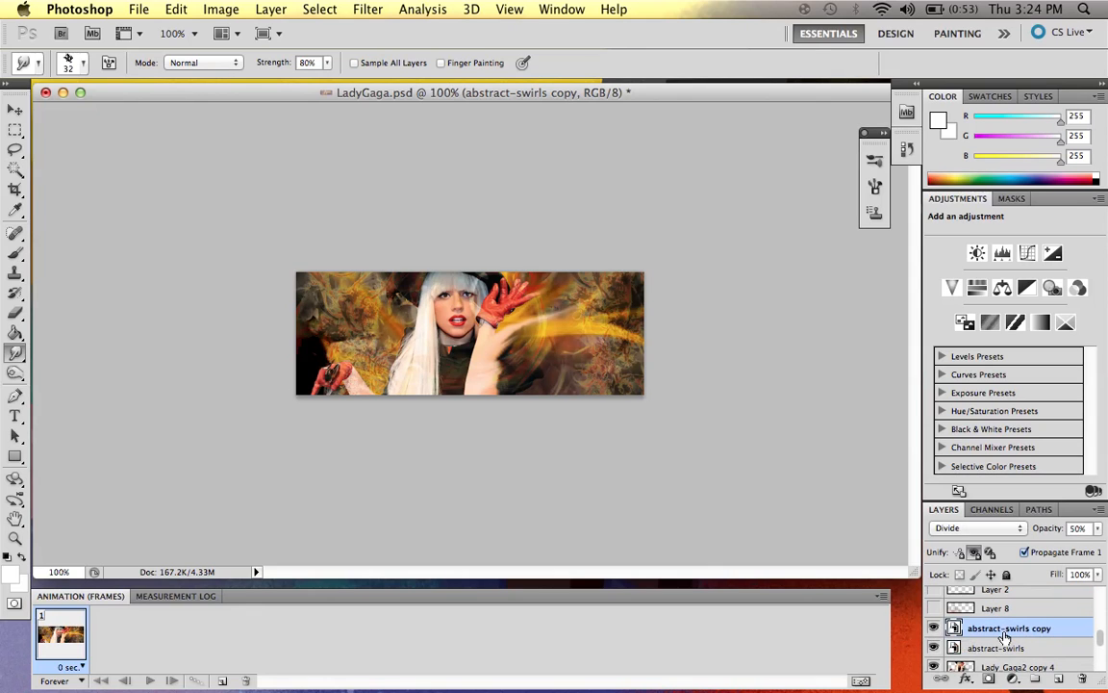
{"action": "left_click", "coordinate": [935, 628]}
{"action": "left_click", "coordinate": [935, 628]}
{"action": "left_click", "coordinate": [935, 629]}
{"action": "left_click", "coordinate": [935, 628]}
{"action": "left_click", "coordinate": [935, 628]}
{"action": "left_click", "coordinate": [935, 628]}
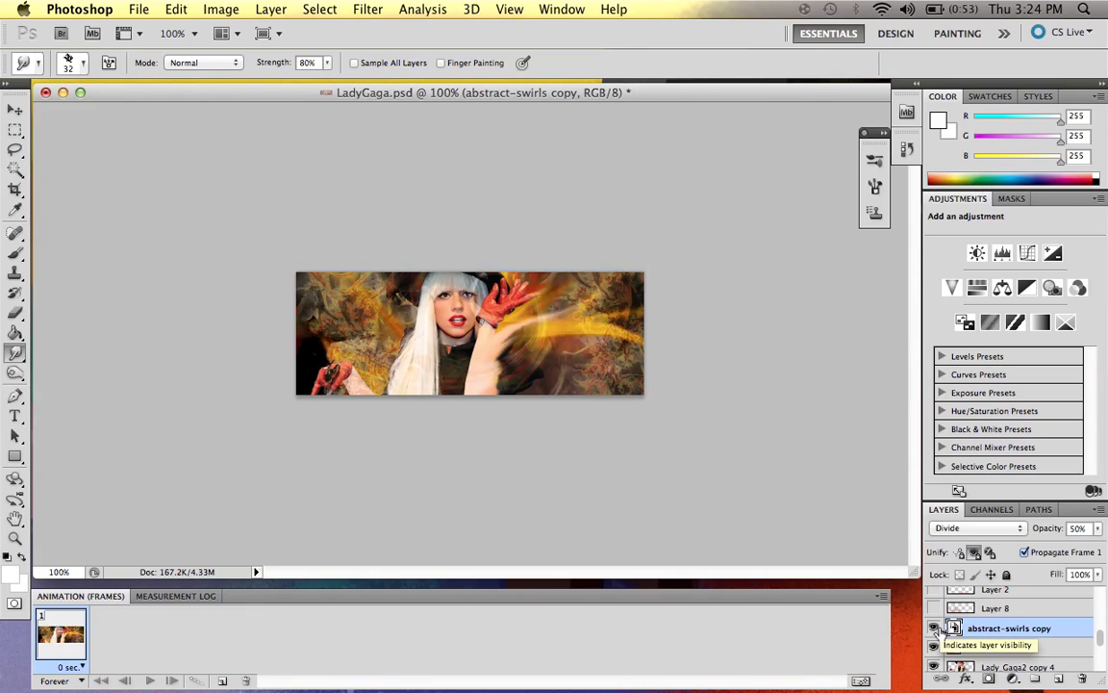
{"action": "left_click", "coordinate": [936, 628]}
{"action": "left_click", "coordinate": [935, 628]}
{"action": "left_click", "coordinate": [935, 628]}
{"action": "left_click", "coordinate": [935, 628]}
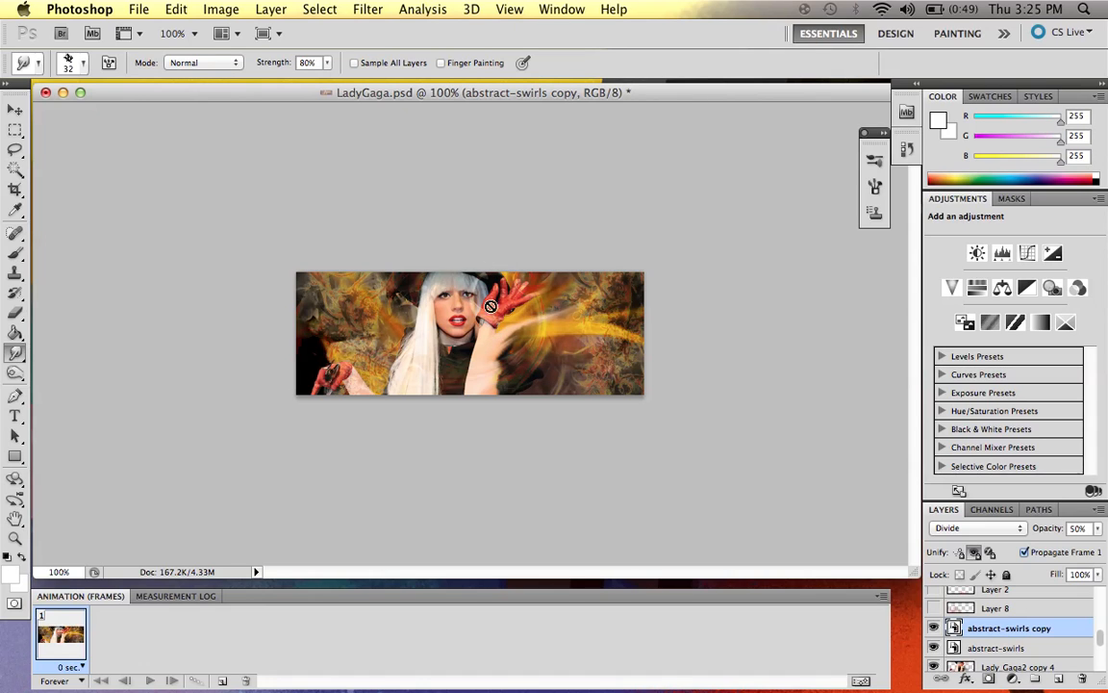
{"action": "left_click", "coordinate": [486, 337]}
{"action": "left_click", "coordinate": [594, 276]}
{"action": "left_click", "coordinate": [433, 286]}
{"action": "left_click", "coordinate": [683, 262]}
- Make Layer 8 the active layer and show it
{"action": "left_click", "coordinate": [944, 610]}
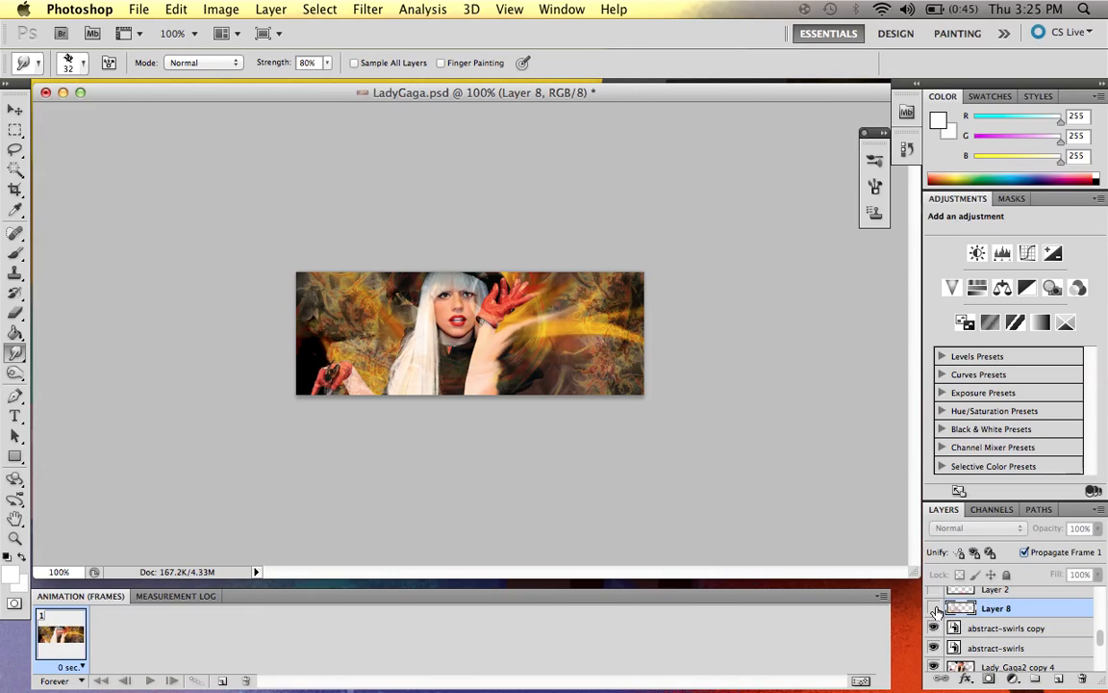
{"action": "left_click", "coordinate": [934, 608]}
{"action": "scroll", "coordinate": [952, 615], "scroll_direction": "up", "scroll_amount": 1}
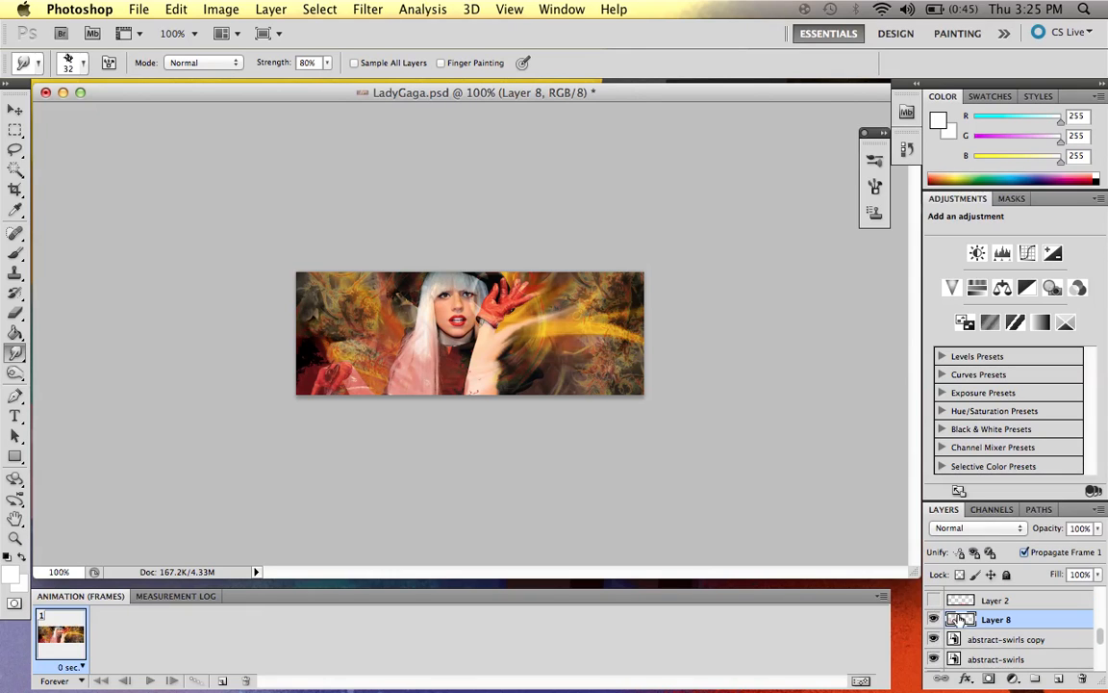
{"action": "scroll", "coordinate": [980, 641], "scroll_direction": "up", "scroll_amount": 1}
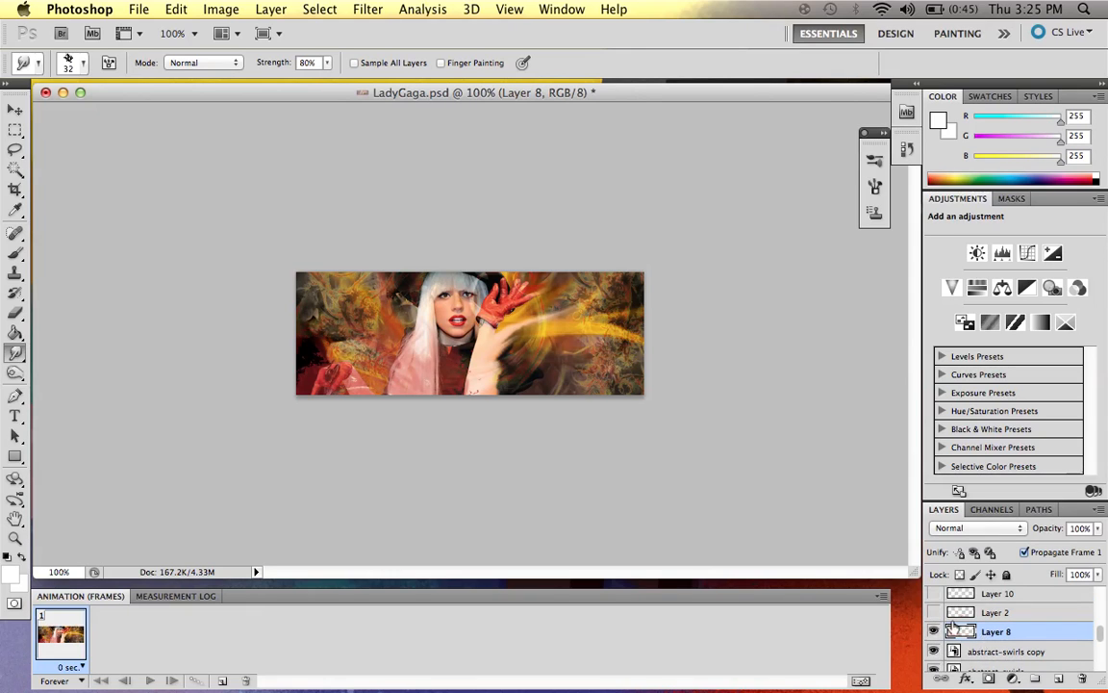
- Toggle Layer 8's visibility repeatedly to examine the color it adds over the hair and lower glove
{"action": "left_click", "coordinate": [934, 632]}
{"action": "left_click", "coordinate": [935, 632]}
{"action": "left_click", "coordinate": [934, 632]}
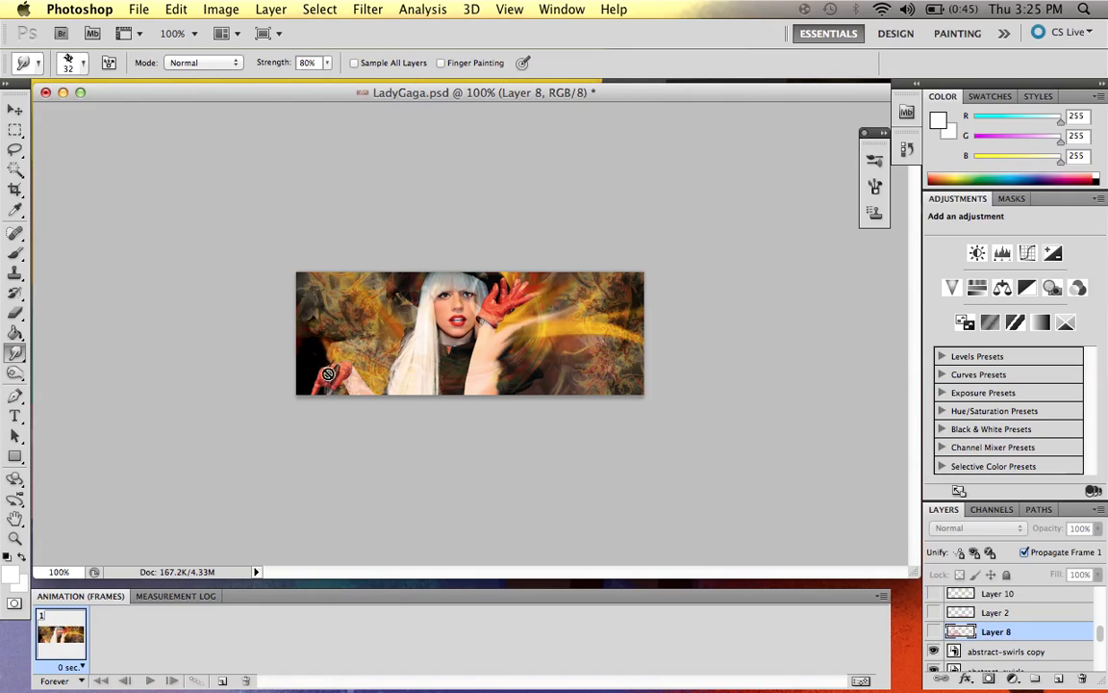
{"action": "left_click", "coordinate": [933, 631]}
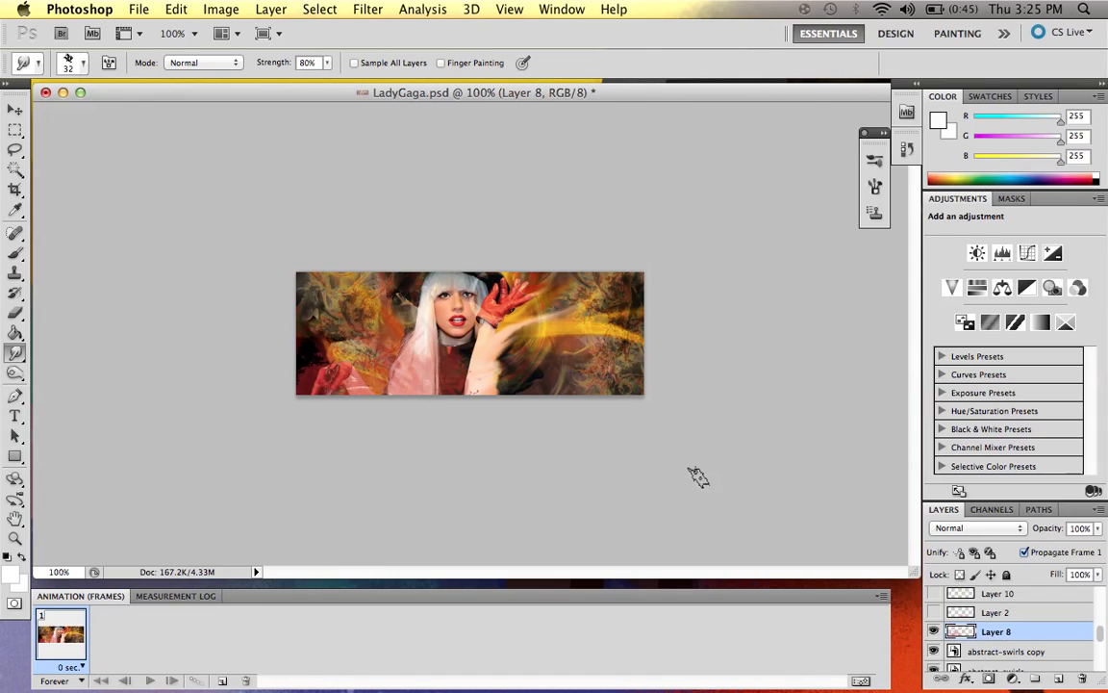
- Make Layer 2 the active layer and show it to reveal its effect near the sleeve
{"action": "left_click", "coordinate": [963, 615]}
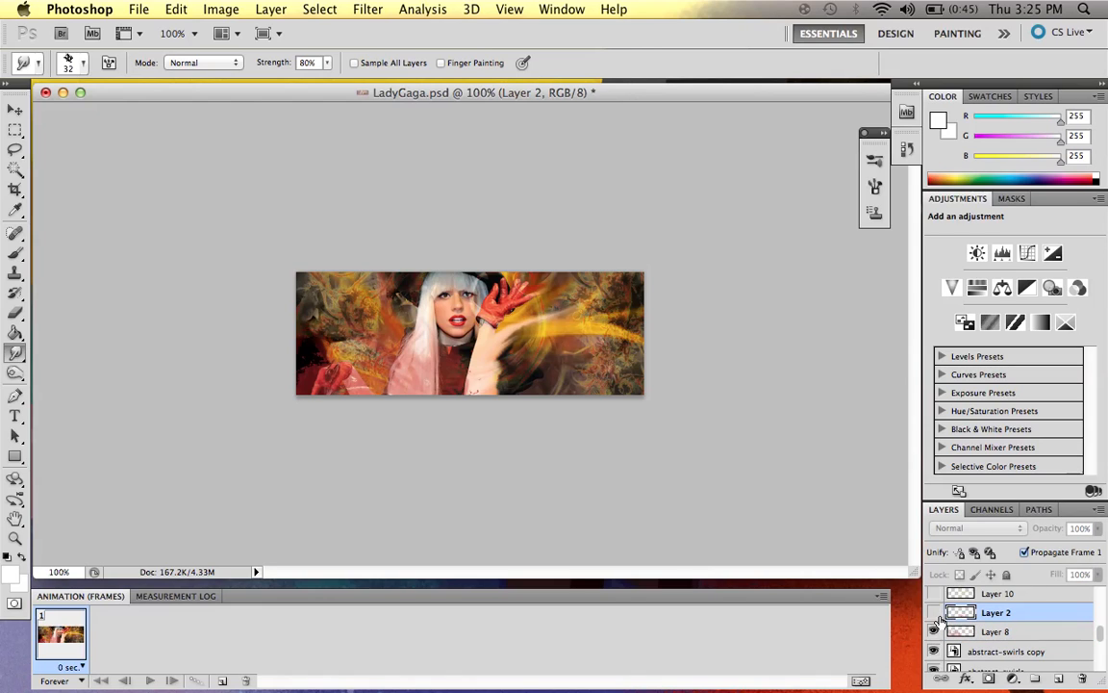
{"action": "left_click", "coordinate": [934, 613]}
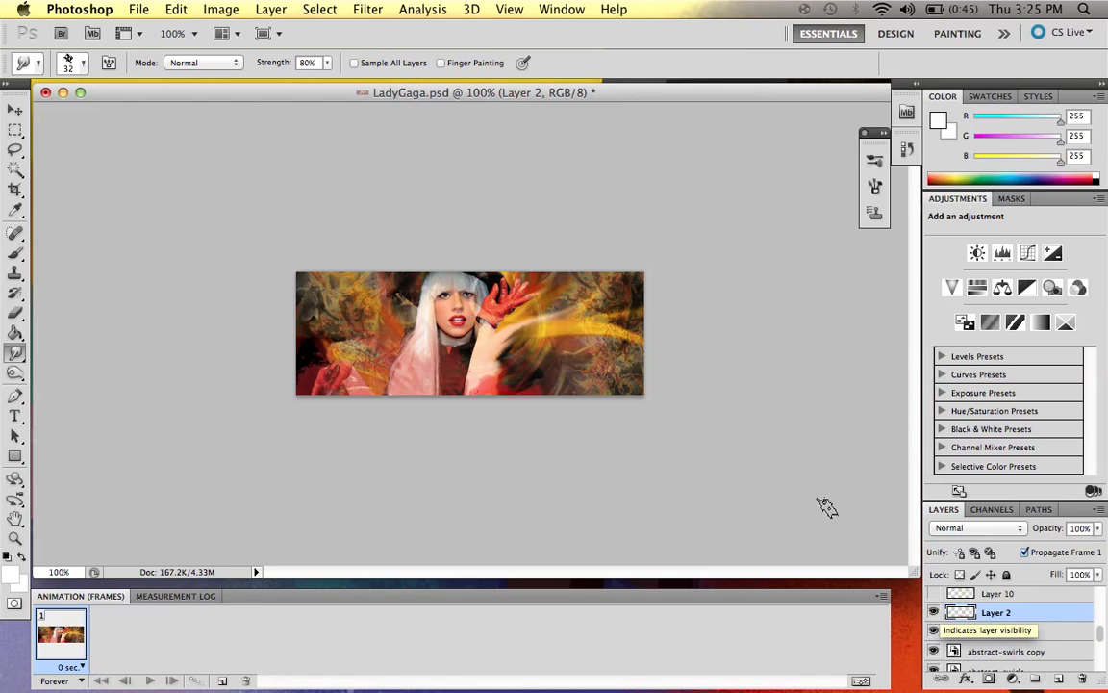
{"action": "left_click", "coordinate": [933, 612]}
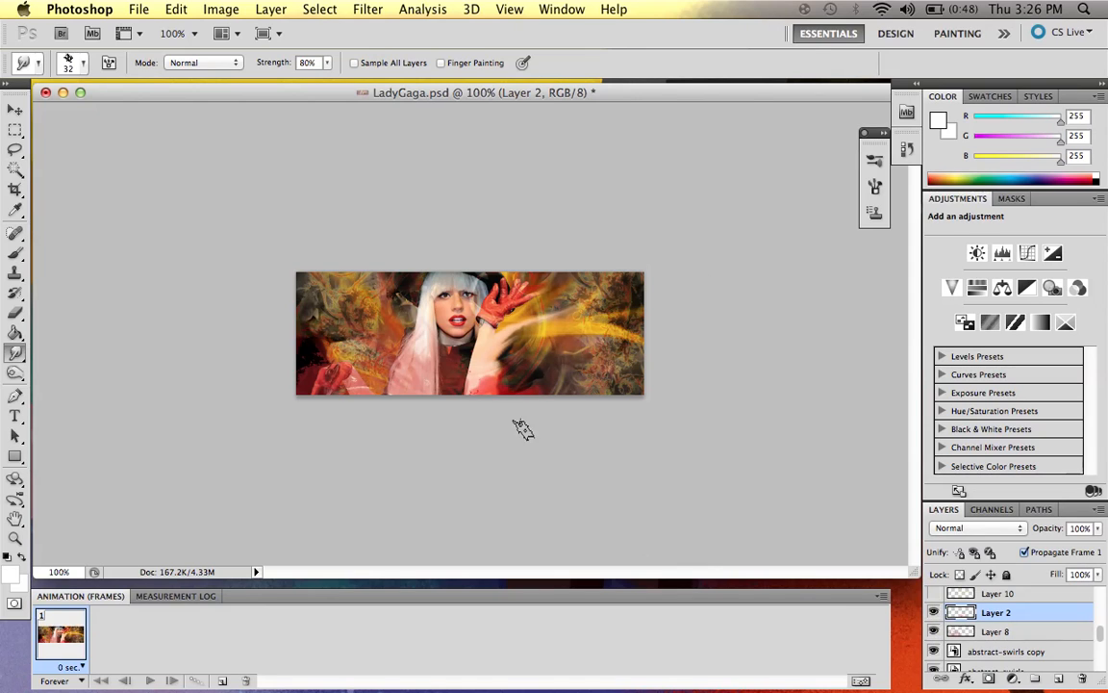
- Show Layer 10 and make it the active layer
{"action": "scroll", "coordinate": [948, 611], "scroll_direction": "up", "scroll_amount": 3}
{"action": "scroll", "coordinate": [948, 611], "scroll_direction": "down", "scroll_amount": 1}
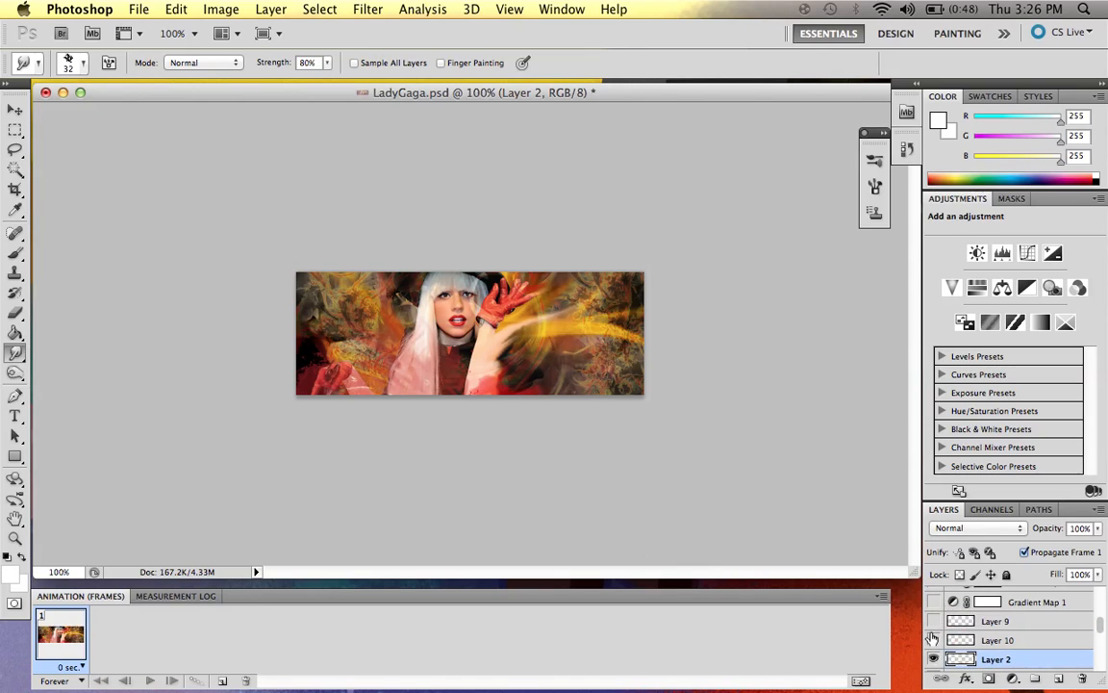
{"action": "left_click", "coordinate": [934, 640]}
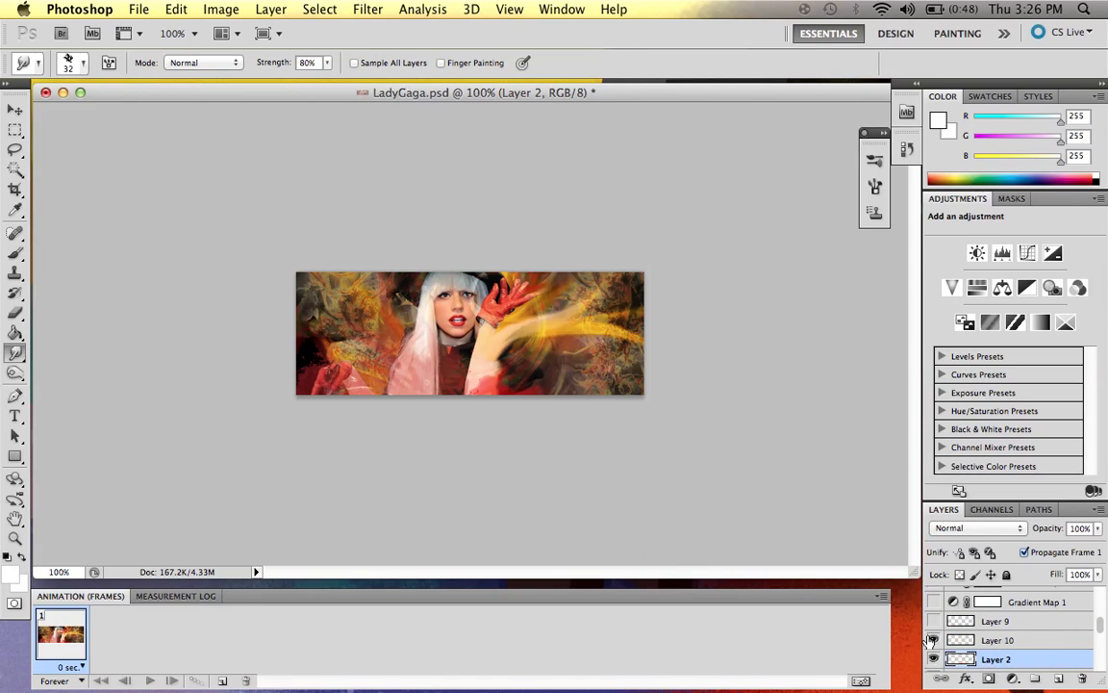
{"action": "left_click", "coordinate": [946, 640]}
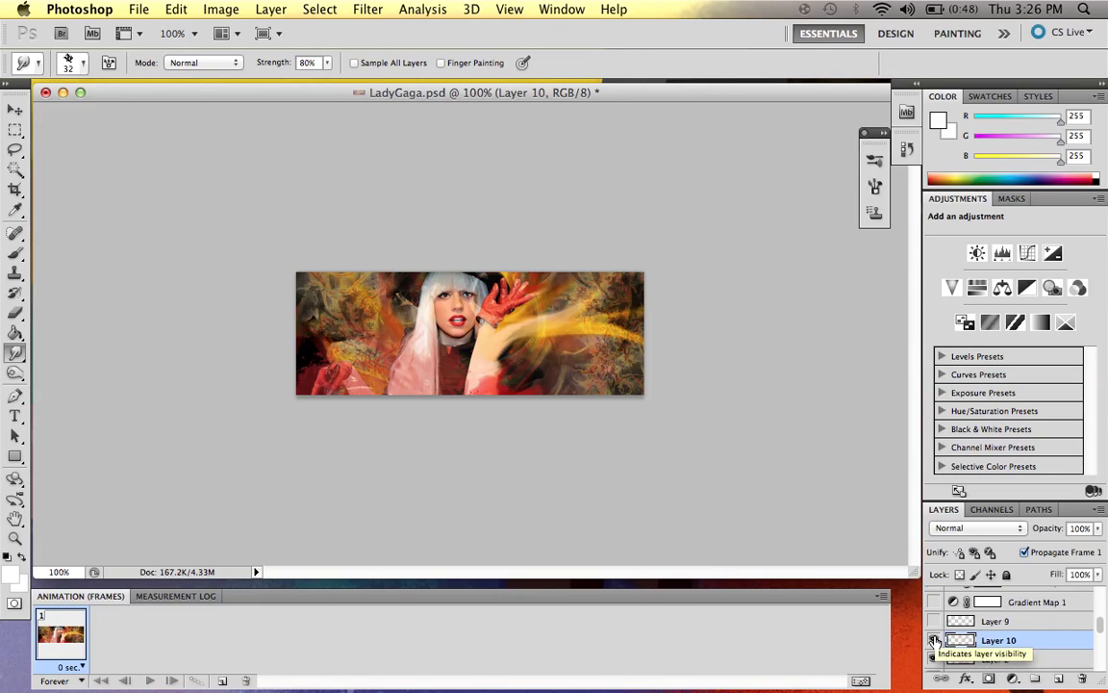
- Toggle Layer 10's visibility repeatedly to compare the banner with and without its effect around the raised arm
{"action": "left_click", "coordinate": [934, 640]}
{"action": "left_click", "coordinate": [935, 639]}
{"action": "left_click", "coordinate": [934, 640]}
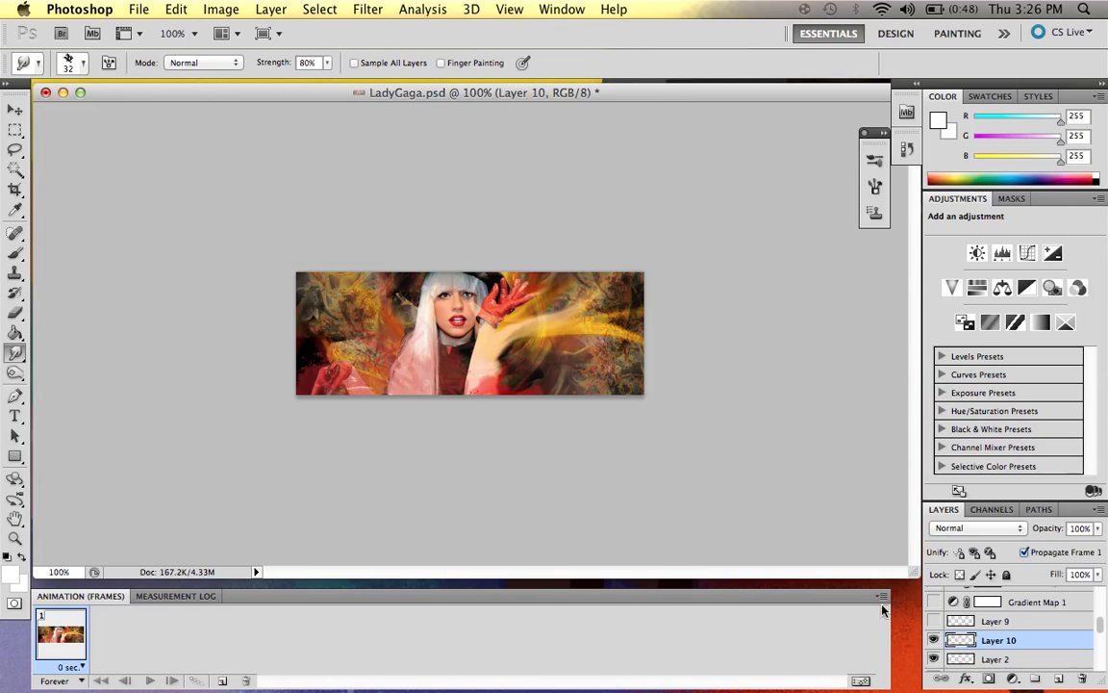
{"action": "left_click", "coordinate": [934, 640]}
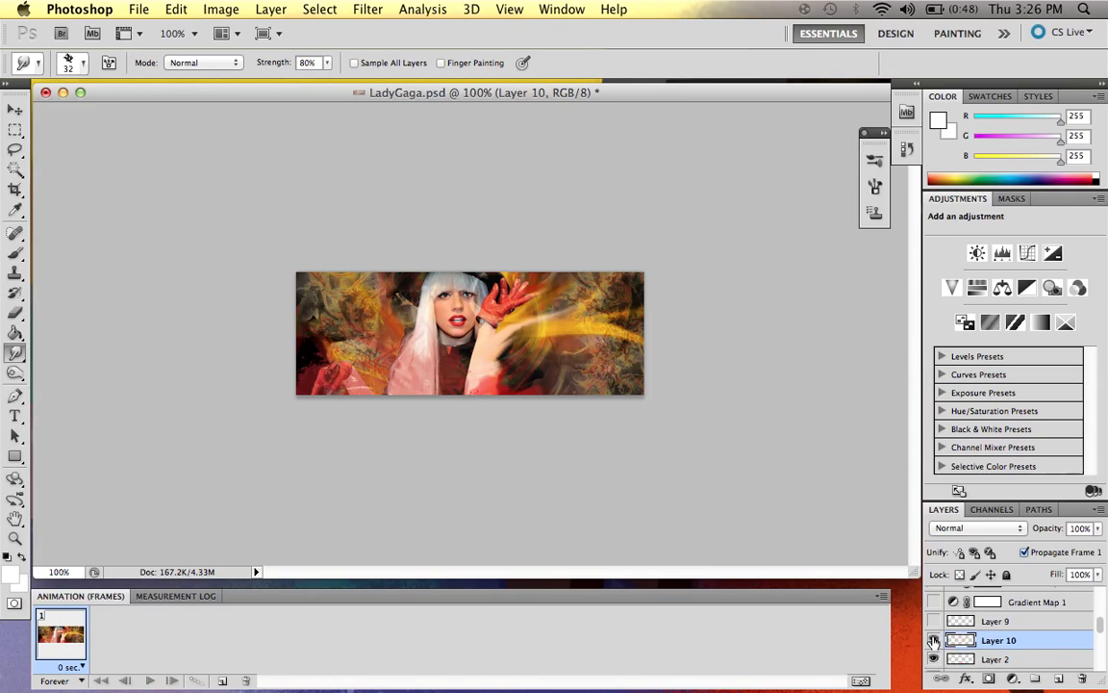
{"action": "left_click", "coordinate": [934, 640]}
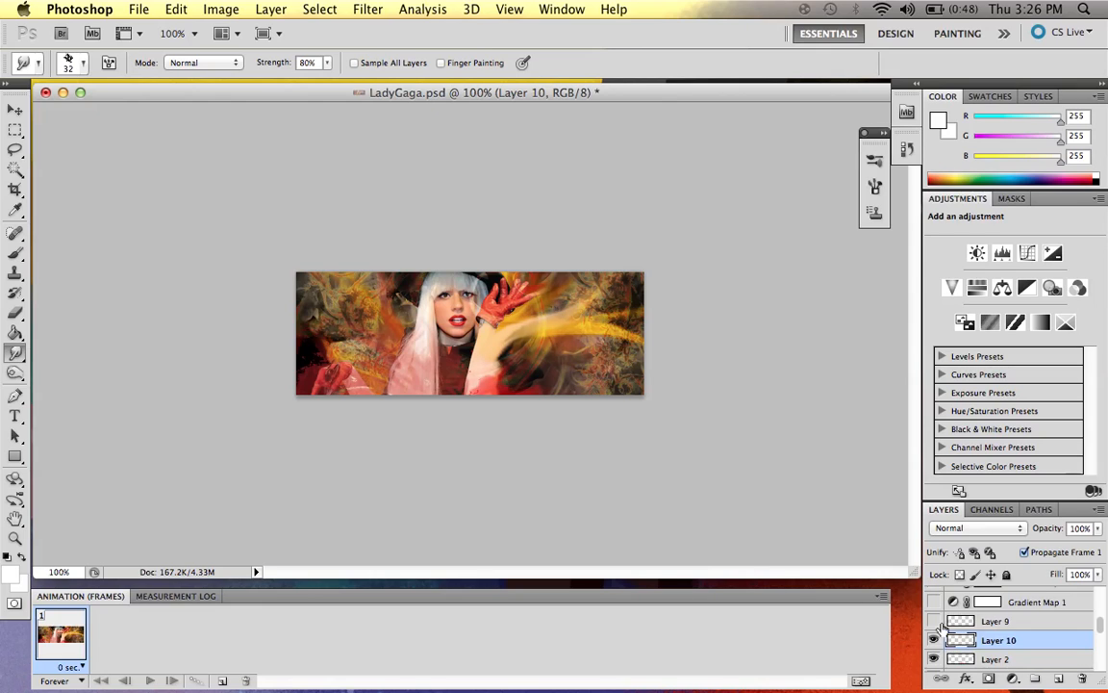
- Make Layer 9 the active, visible layer and switch to the Brush tool
{"action": "left_click", "coordinate": [958, 621]}
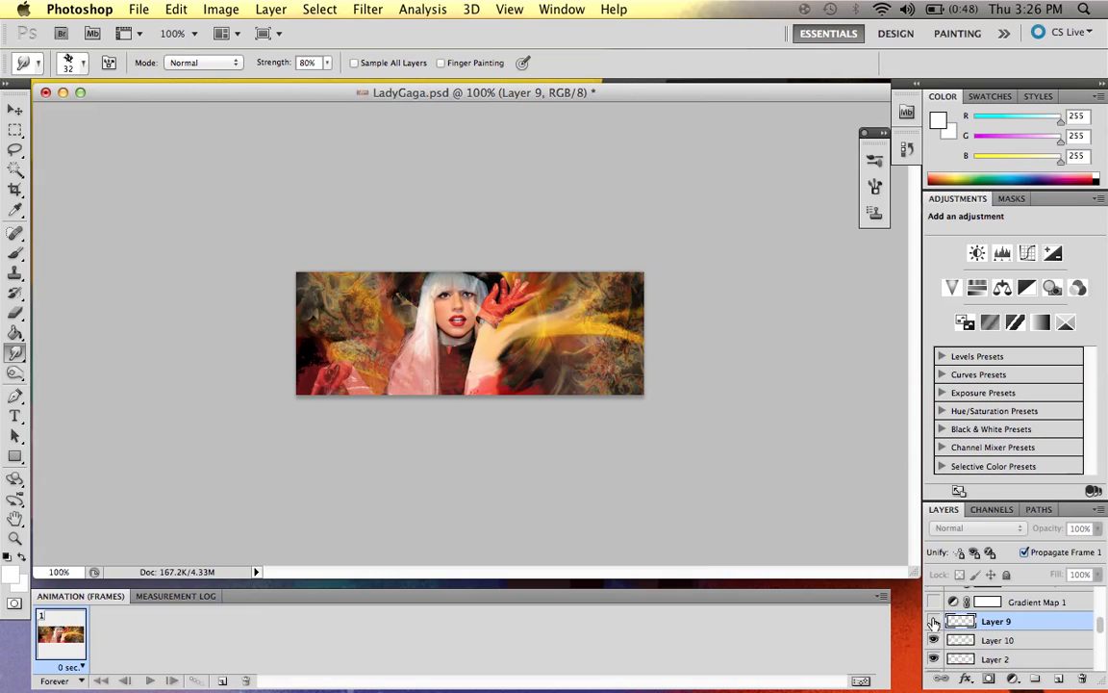
{"action": "left_click", "coordinate": [16, 252]}
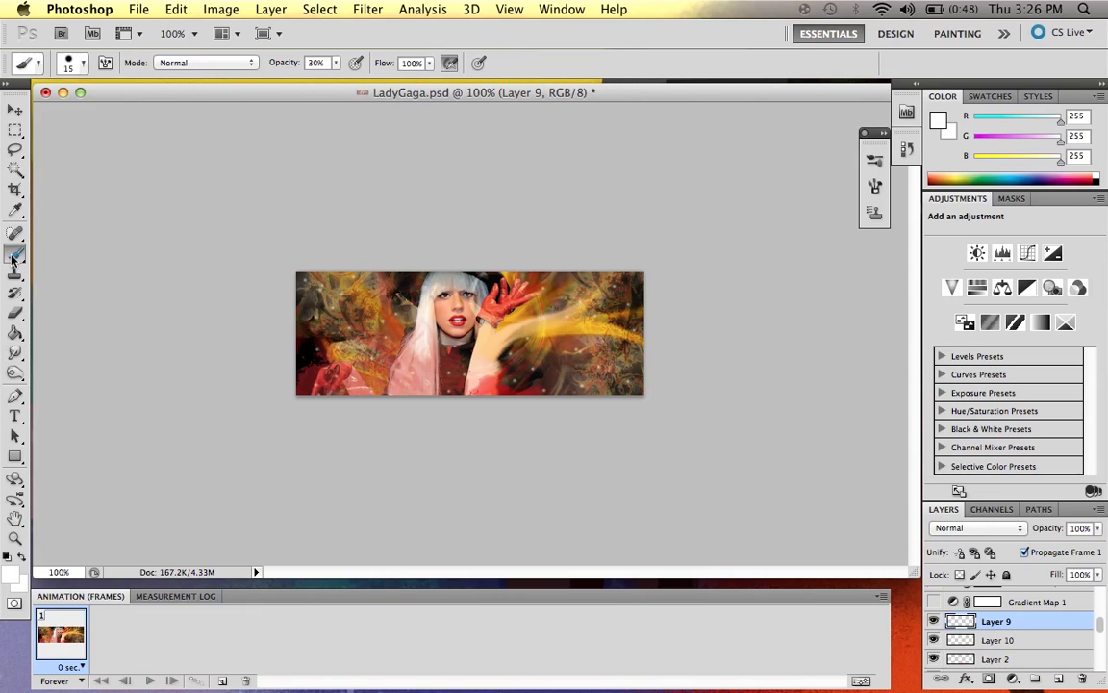
- Choose the soft round brush preset with 0% hardness and set its size to 5 px
{"action": "left_click", "coordinate": [82, 64]}
{"action": "scroll", "coordinate": [77, 186], "scroll_direction": "up", "scroll_amount": 5}
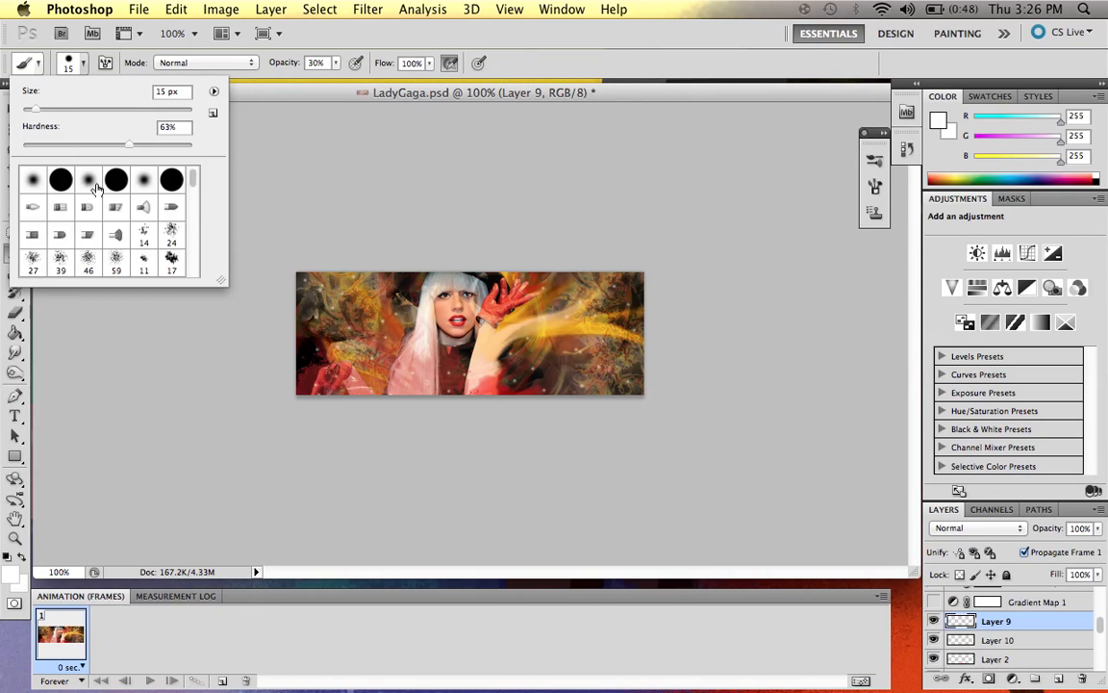
{"action": "left_click", "coordinate": [32, 181]}
{"action": "left_click_drag", "start_coordinate": [36, 109], "coordinate": [28, 109]}
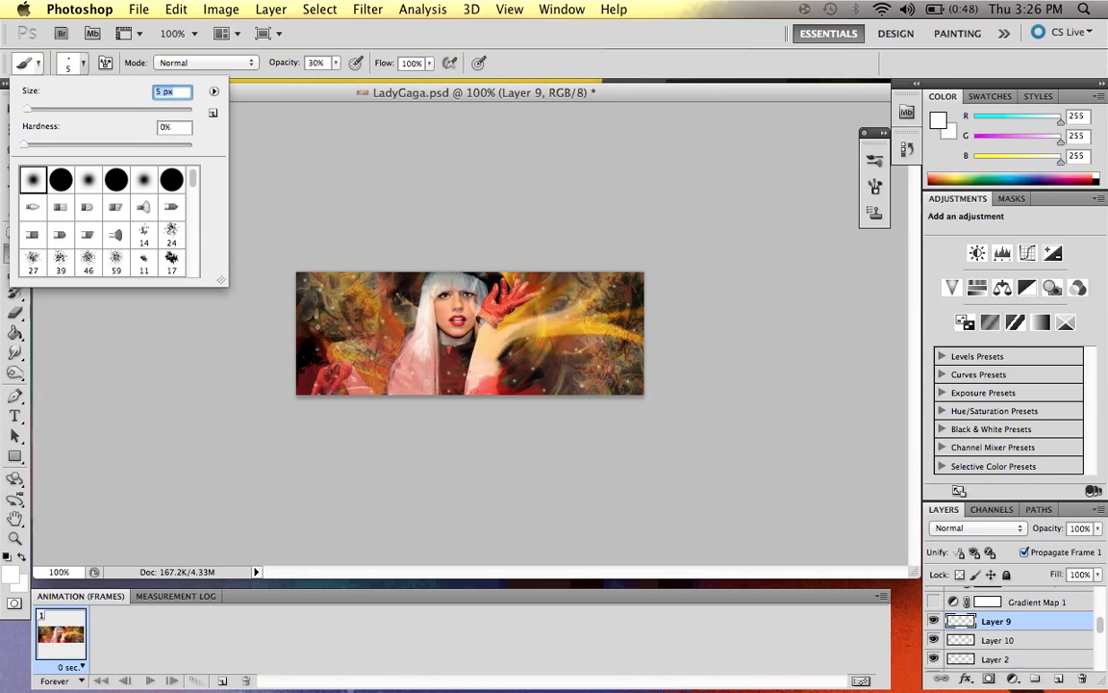
{"action": "key", "text": "Return"}
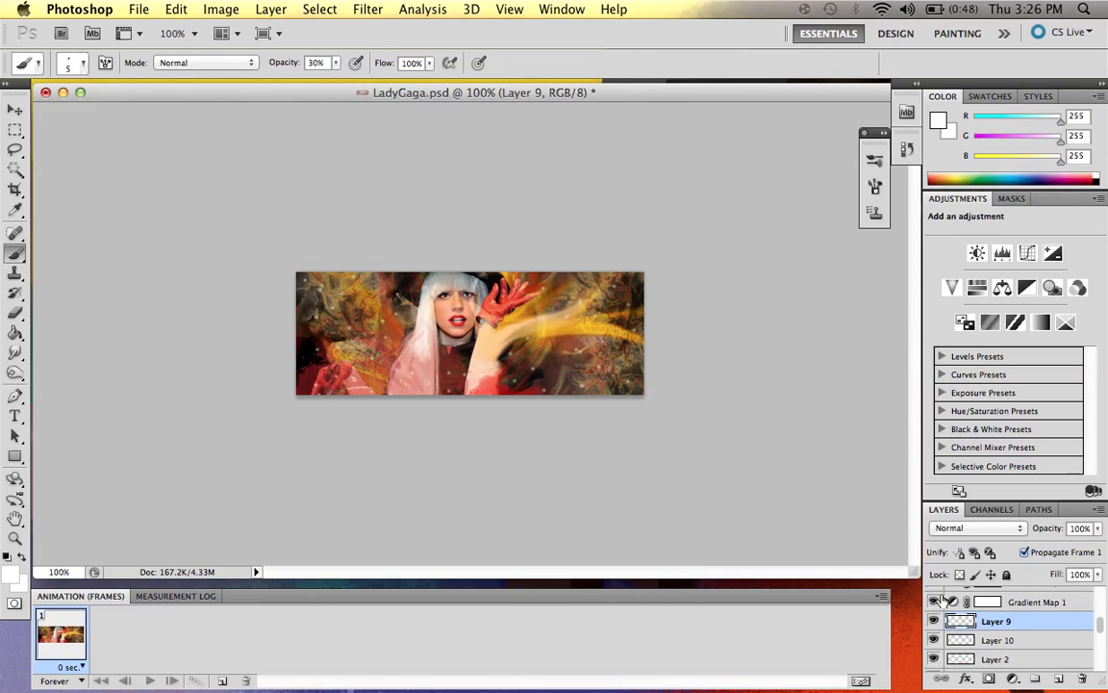
- Show the Gradient Map 1 and Gradient Map 2 adjustment layers, making each active to display its gradient
{"action": "left_click", "coordinate": [935, 601]}
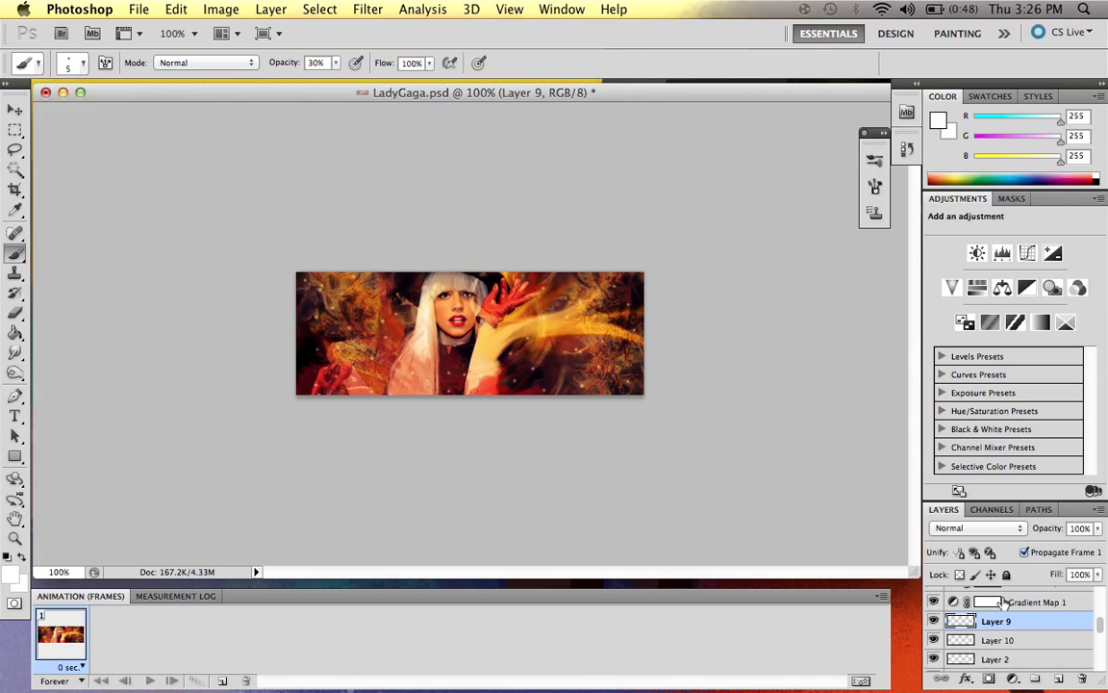
{"action": "left_click", "coordinate": [998, 603]}
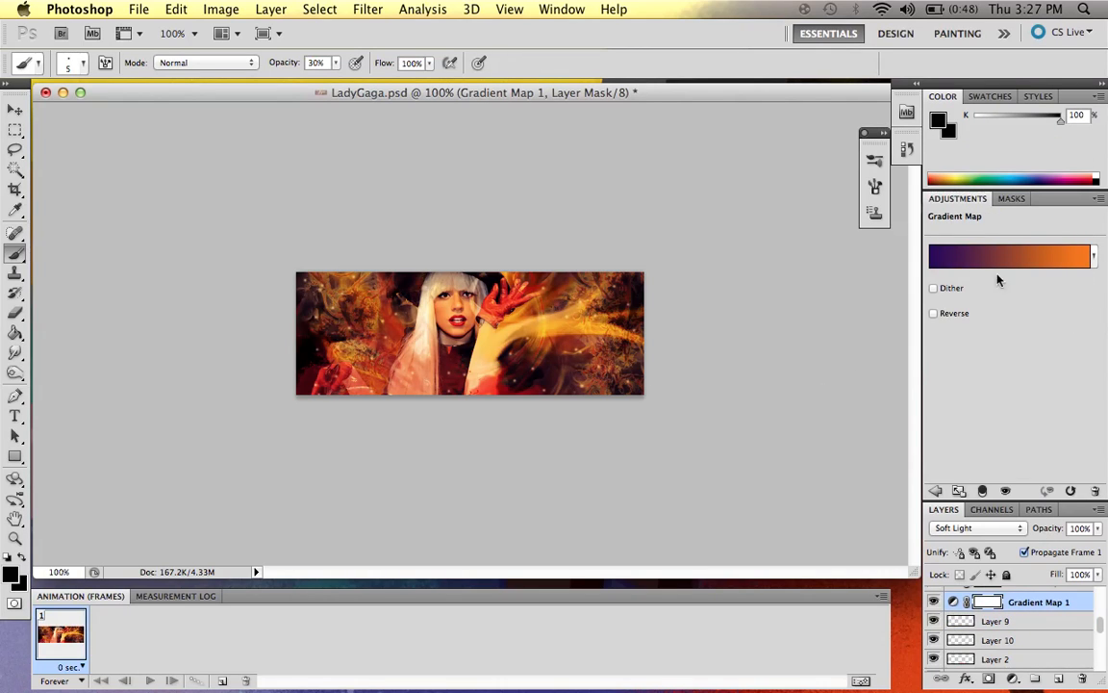
{"action": "scroll", "coordinate": [946, 611], "scroll_direction": "up", "scroll_amount": 3}
{"action": "left_click", "coordinate": [934, 626]}
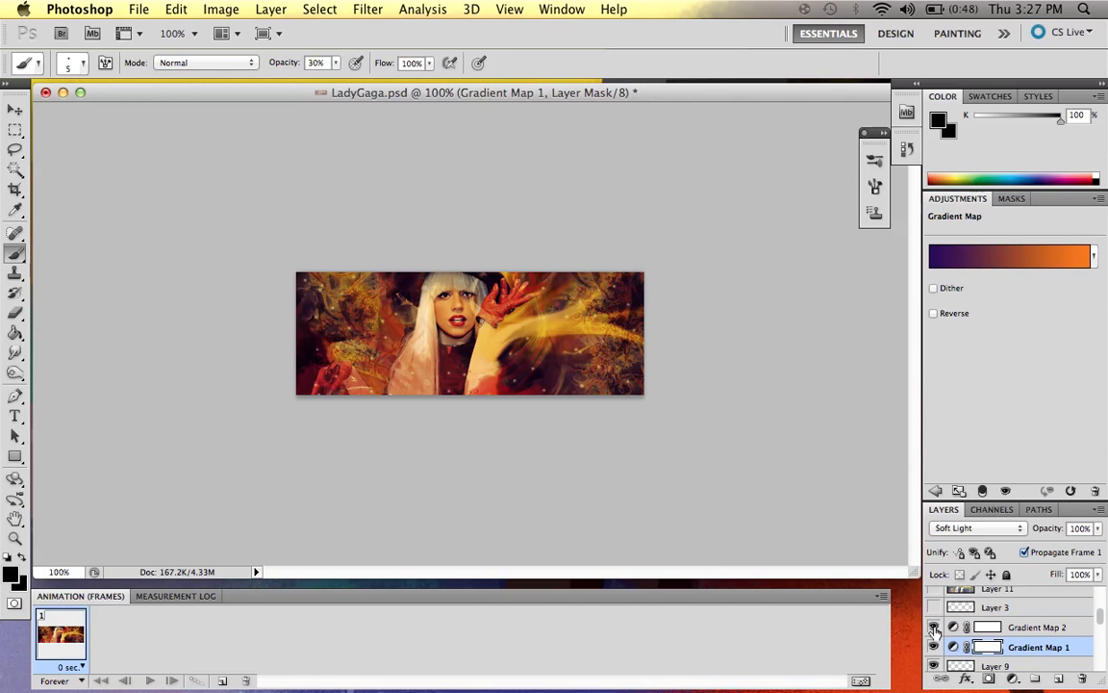
{"action": "left_click", "coordinate": [1001, 626]}
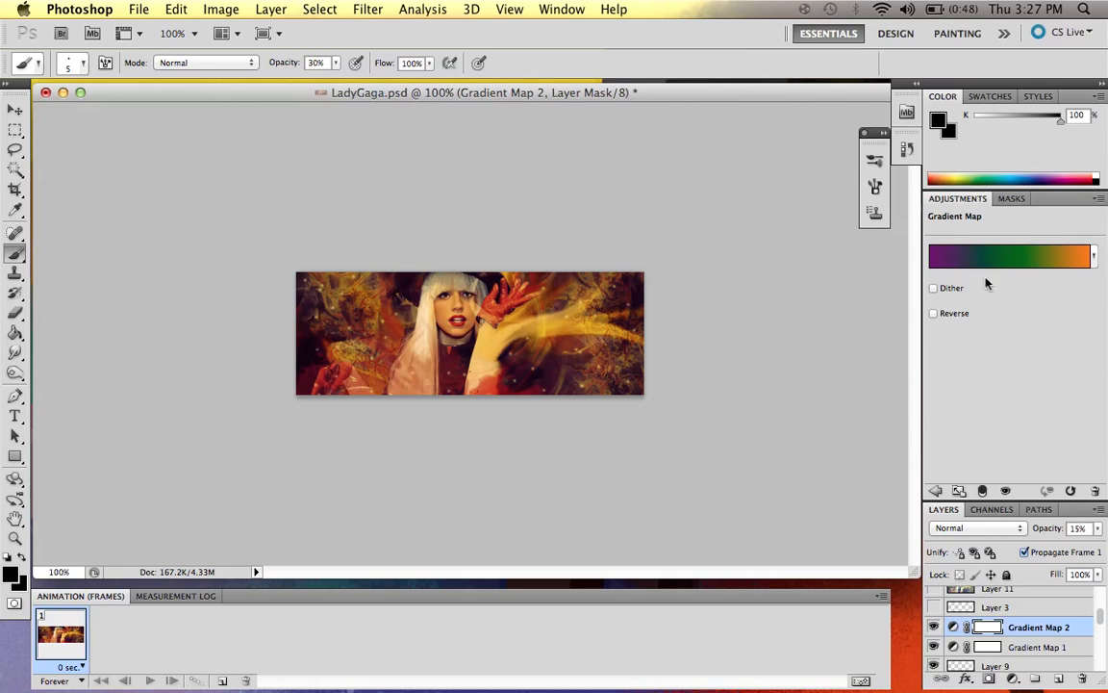
- Compare the two gradient map layers by switching between them and toggling Gradient Map 2's visibility
{"action": "left_click", "coordinate": [948, 646]}
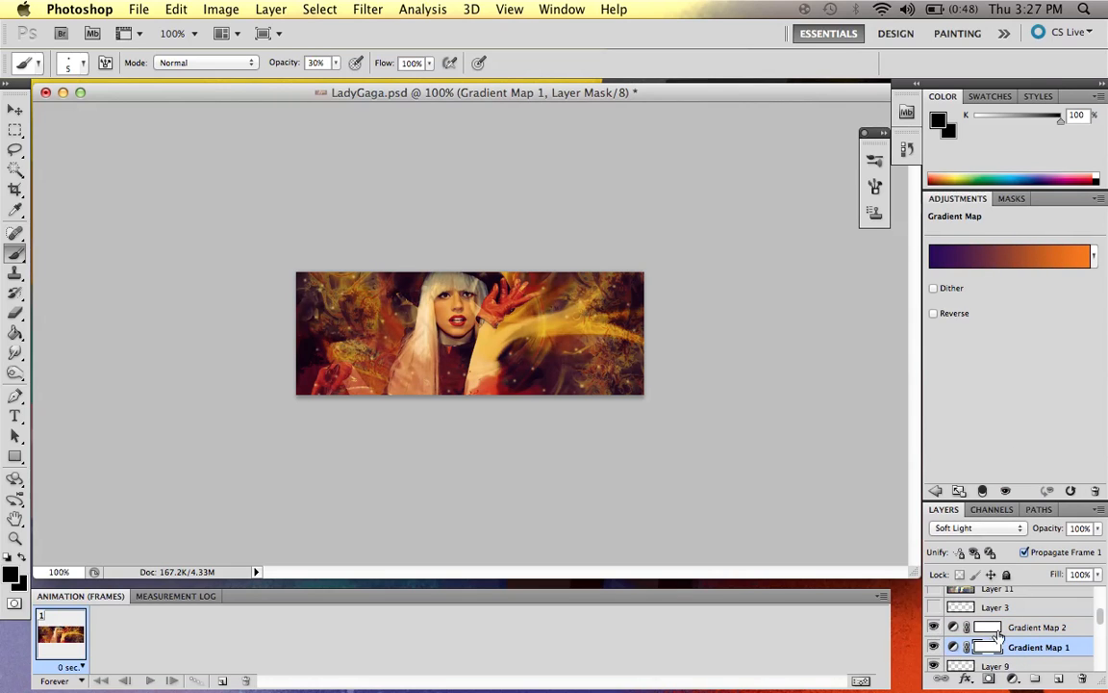
{"action": "left_click", "coordinate": [933, 627]}
{"action": "left_click", "coordinate": [933, 627]}
{"action": "left_click", "coordinate": [1037, 628]}
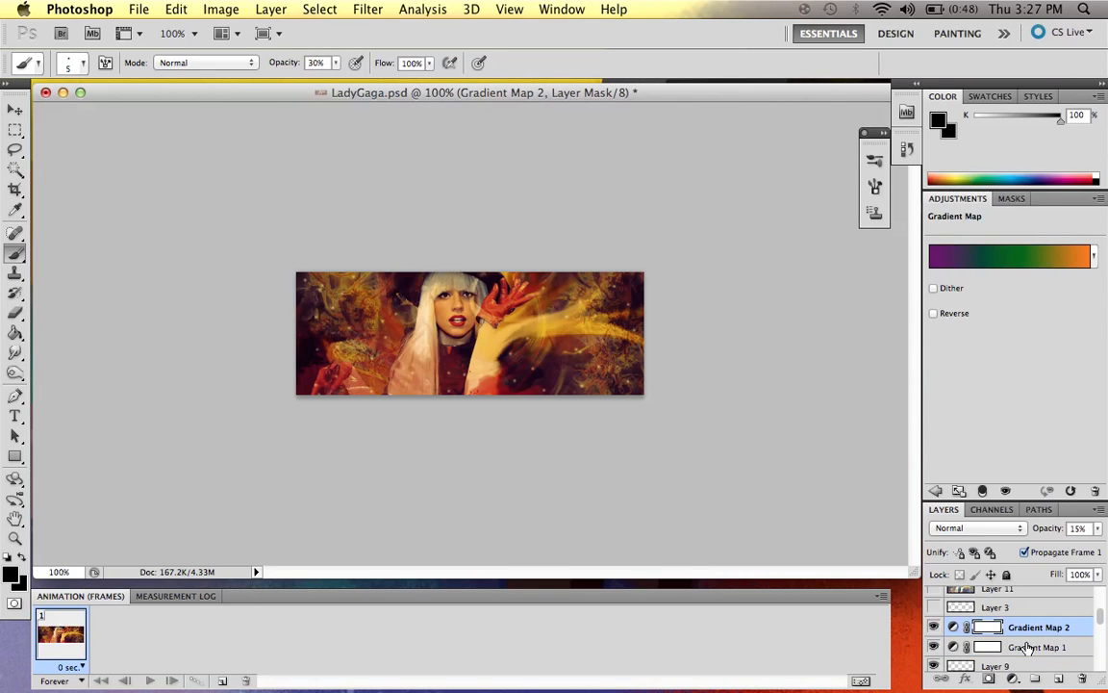
{"action": "left_click", "coordinate": [1028, 647]}
{"action": "left_click", "coordinate": [933, 628]}
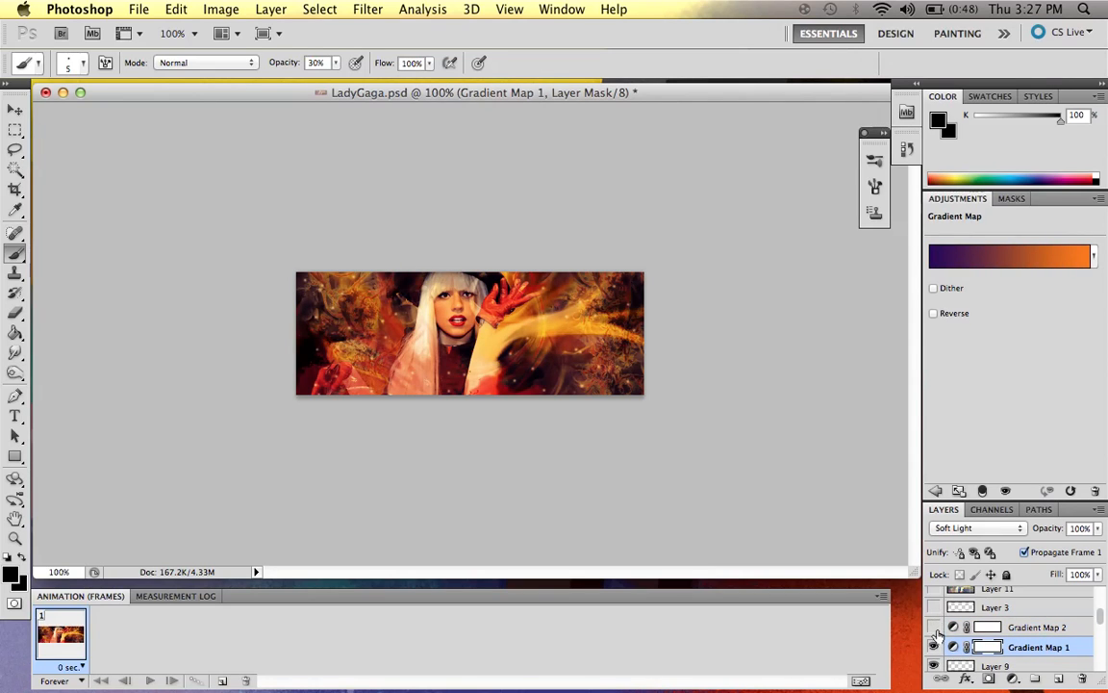
{"action": "left_click", "coordinate": [933, 628]}
{"action": "left_click", "coordinate": [1037, 628]}
- Add a Gradient Map adjustment layer above Gradient Map 2 with the black-to-white gradient, and delete it again
{"action": "left_click", "coordinate": [1013, 679]}
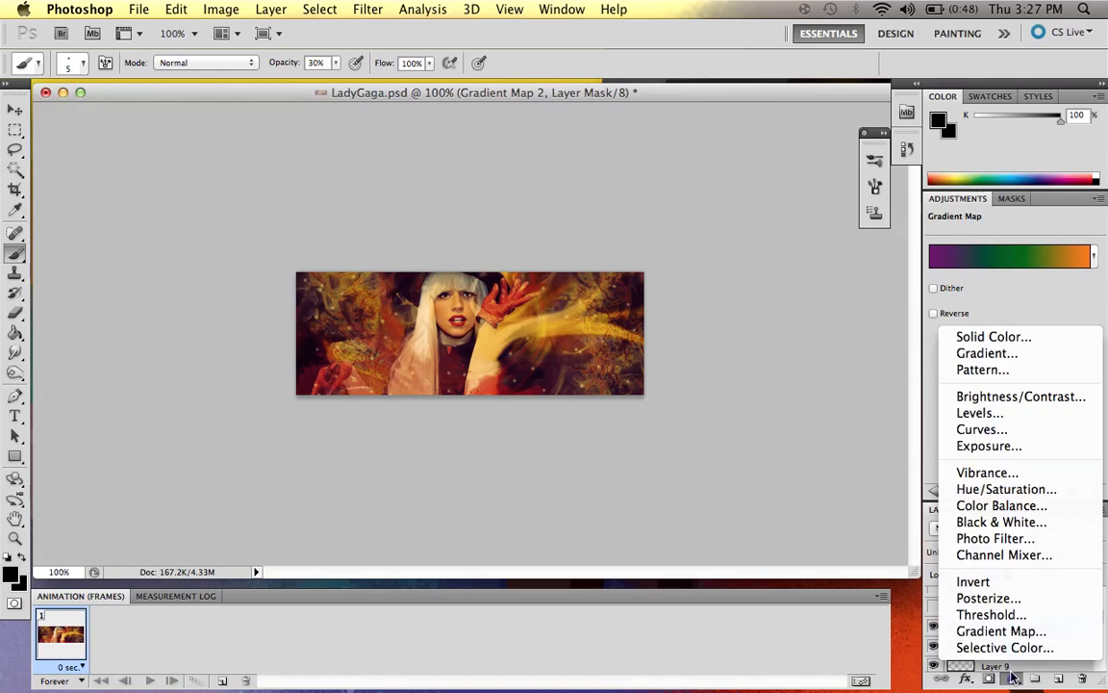
{"action": "left_click", "coordinate": [957, 631]}
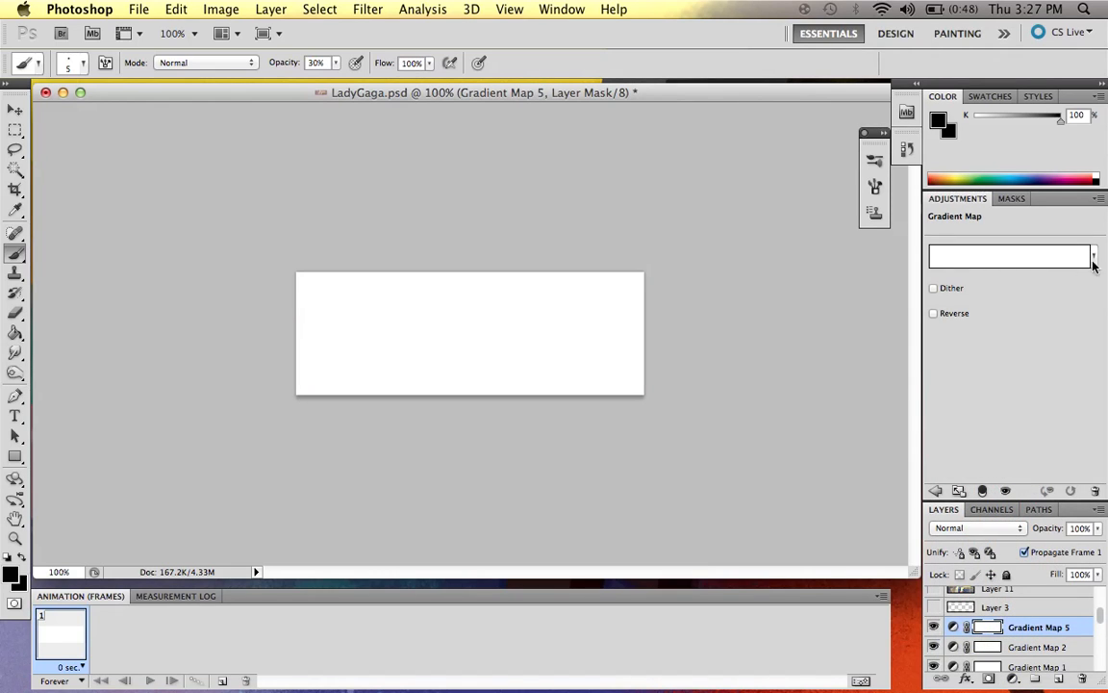
{"action": "left_click", "coordinate": [1093, 256]}
{"action": "left_click", "coordinate": [959, 296]}
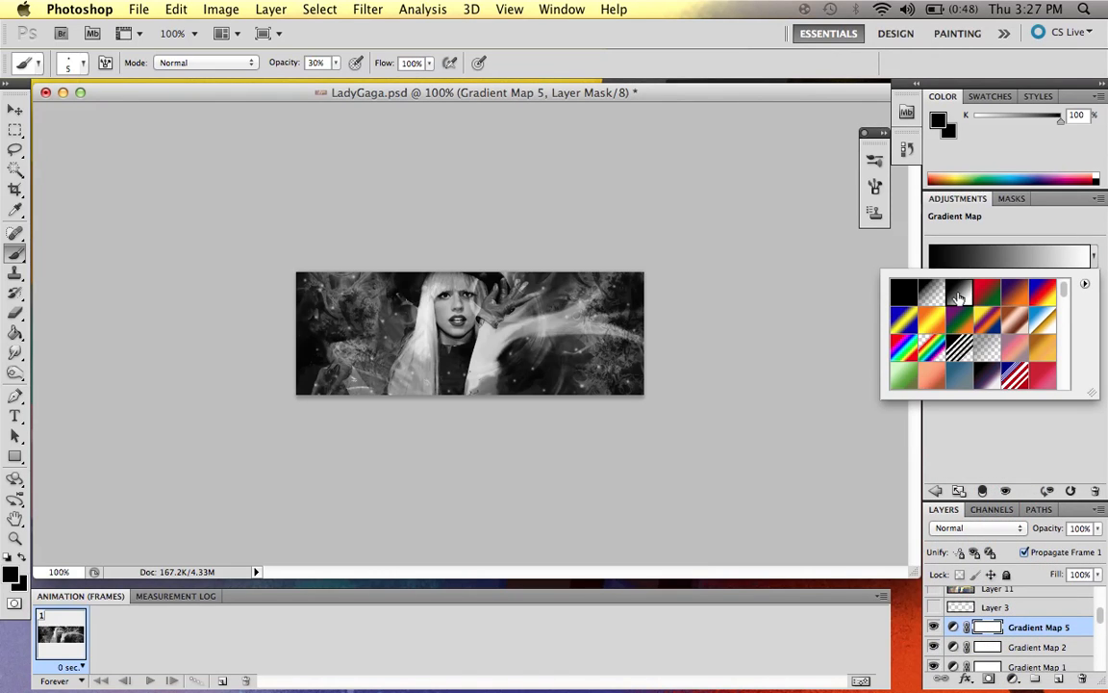
{"action": "left_click", "coordinate": [1093, 258]}
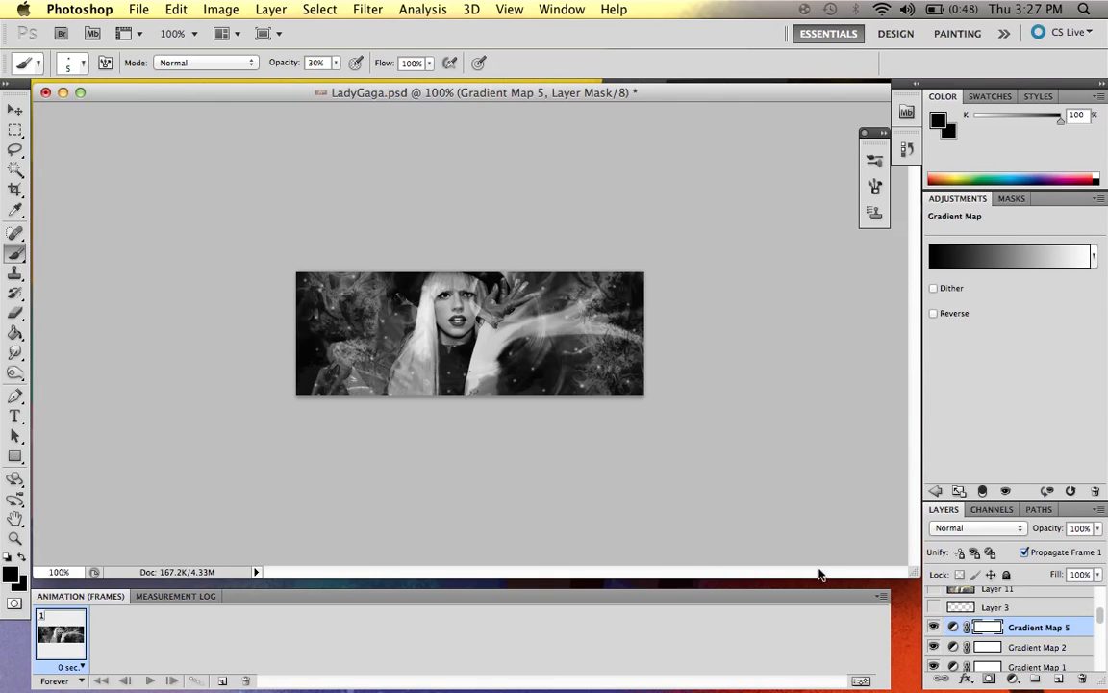
{"action": "key", "text": "BackSpace"}
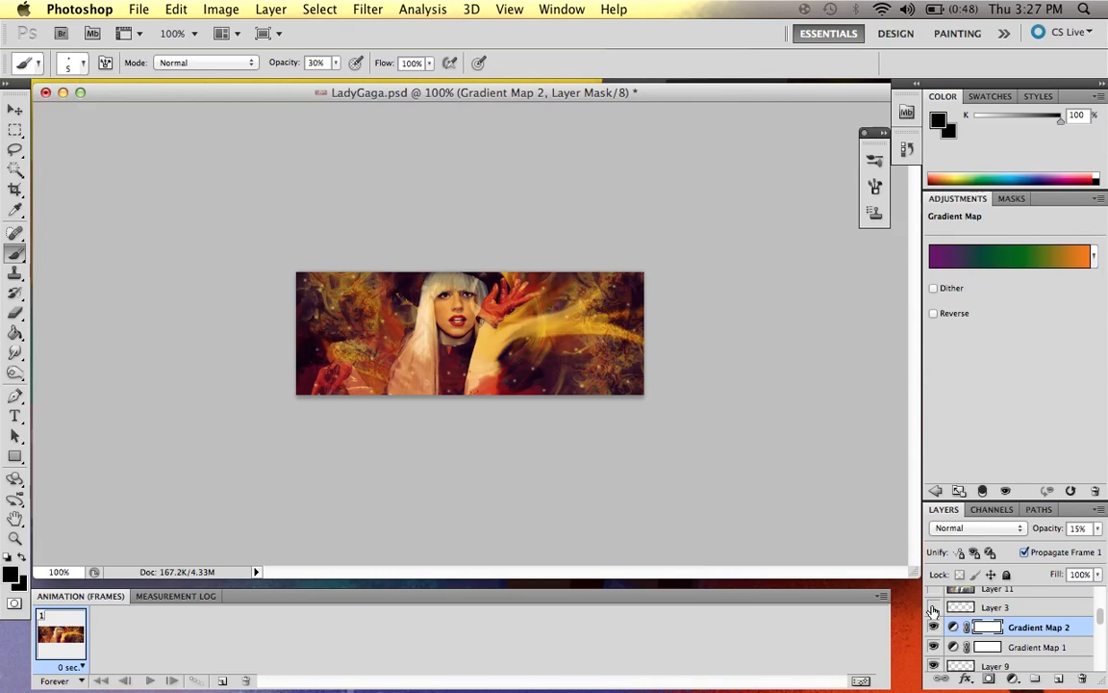
- Show Layer 3 and Layer 11, and make Layer 11 the active layer
{"action": "scroll", "coordinate": [933, 615], "scroll_direction": "up", "scroll_amount": 3}
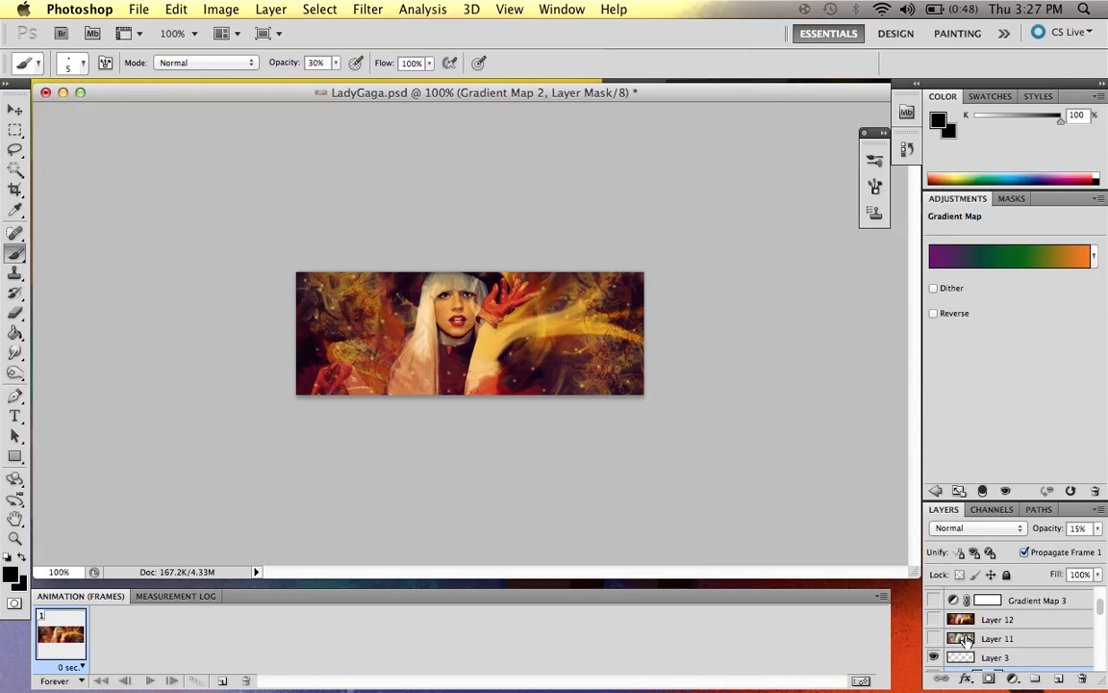
{"action": "left_click", "coordinate": [933, 638]}
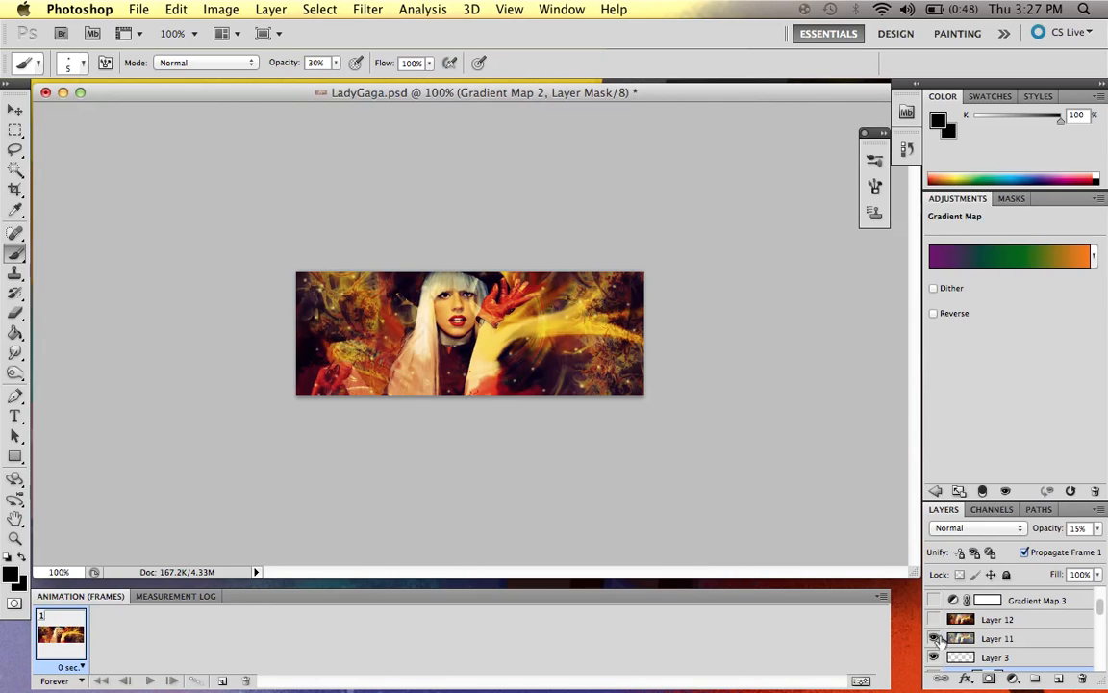
{"action": "left_click", "coordinate": [962, 638]}
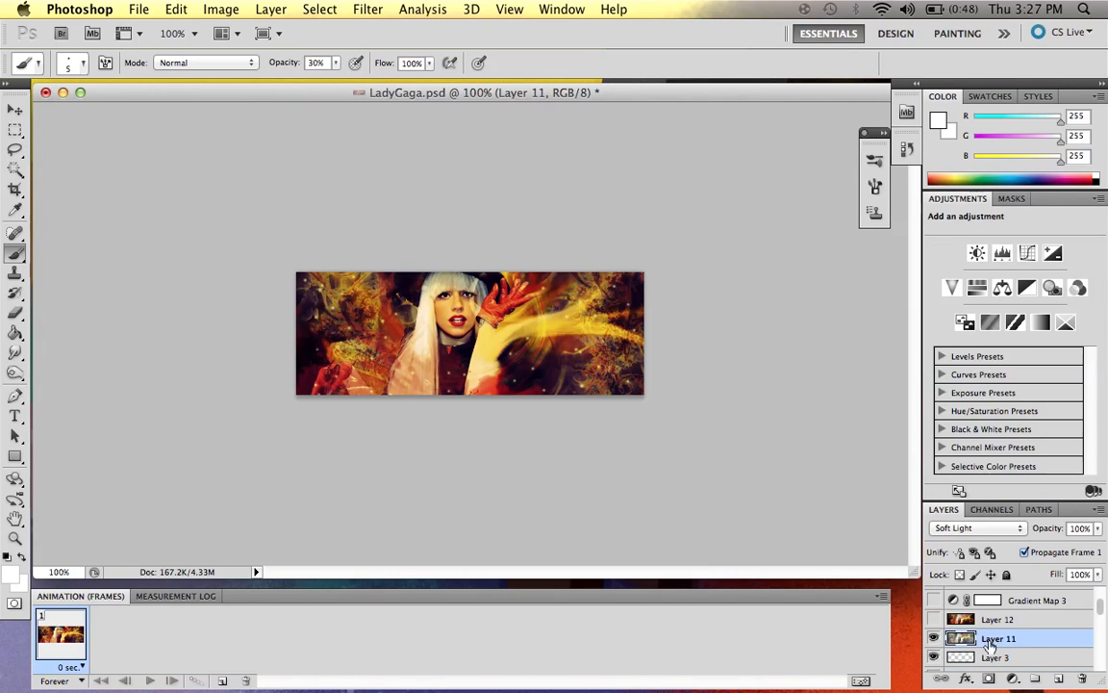
- Toggle Layer 11's visibility repeatedly to compare the banner with and without its Soft Light effect
{"action": "left_click", "coordinate": [934, 638]}
{"action": "left_click", "coordinate": [934, 638]}
{"action": "left_click", "coordinate": [935, 638]}
{"action": "left_click", "coordinate": [934, 638]}
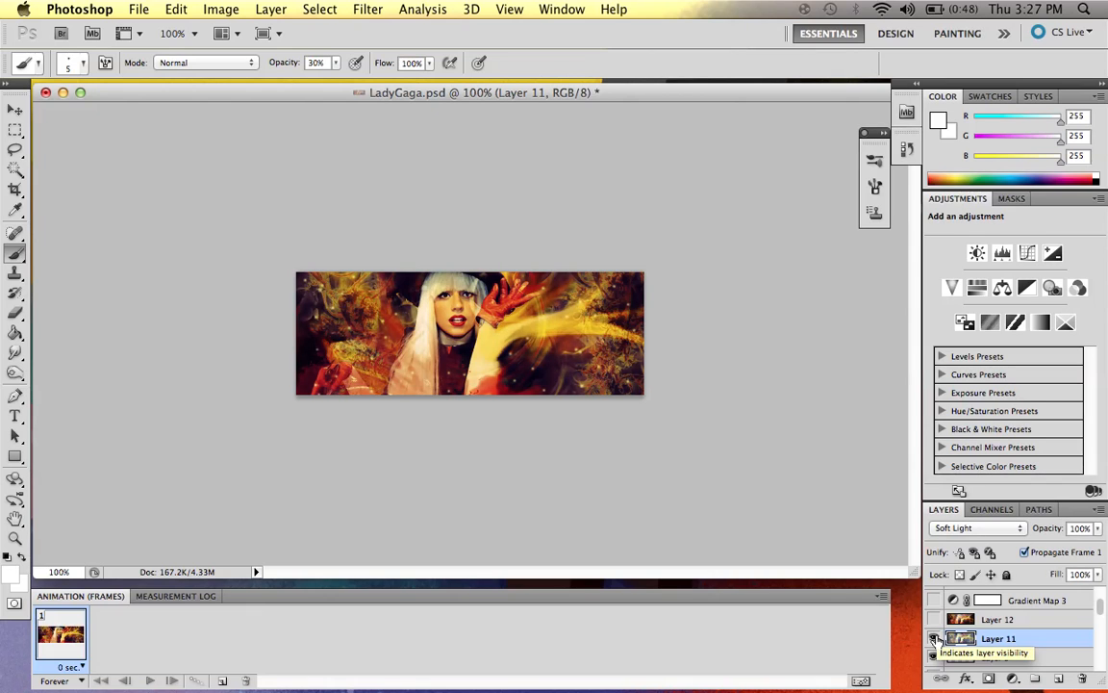
{"action": "left_click", "coordinate": [934, 639]}
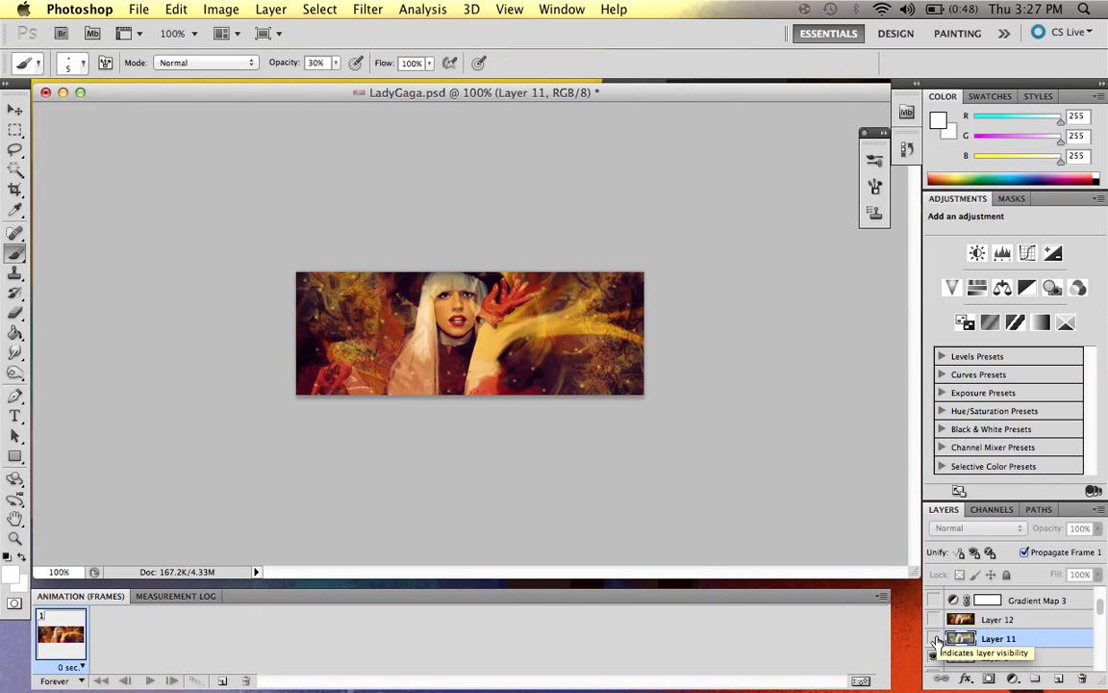
{"action": "left_click", "coordinate": [934, 638]}
{"action": "left_click", "coordinate": [934, 639]}
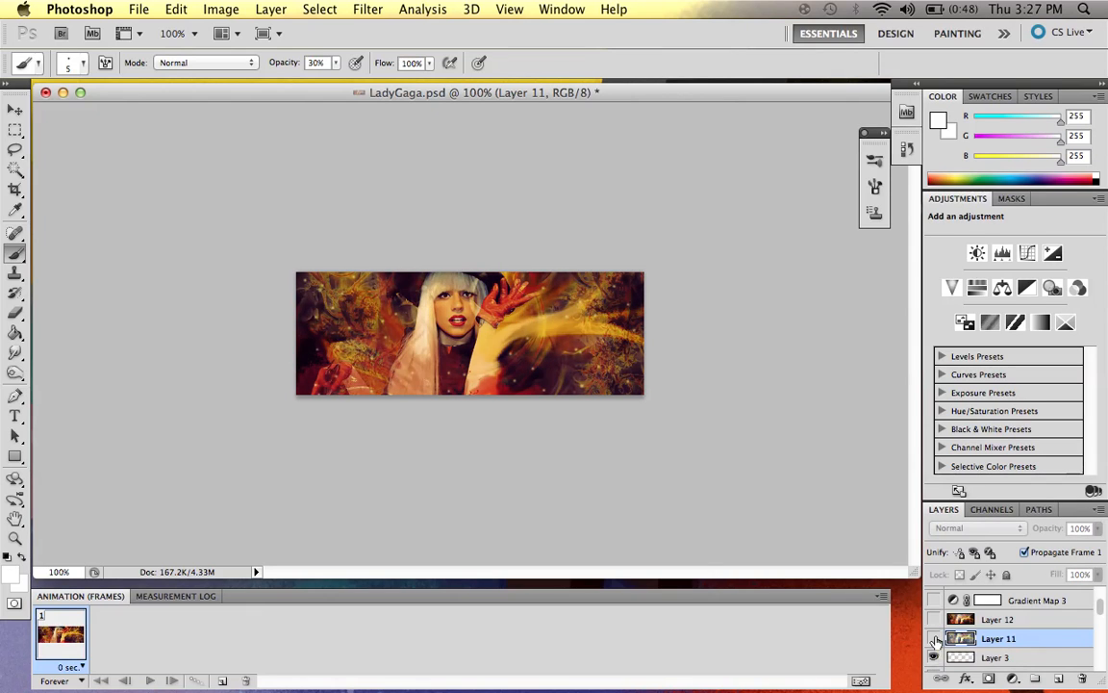
{"action": "left_click", "coordinate": [934, 639]}
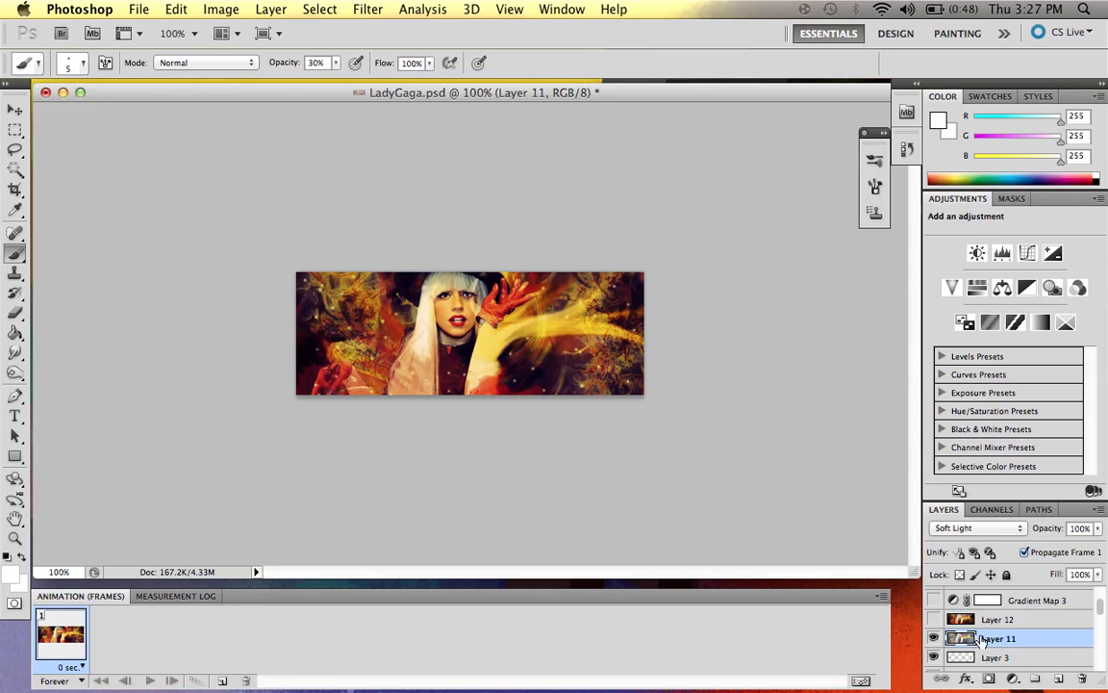
{"action": "left_click", "coordinate": [989, 622]}
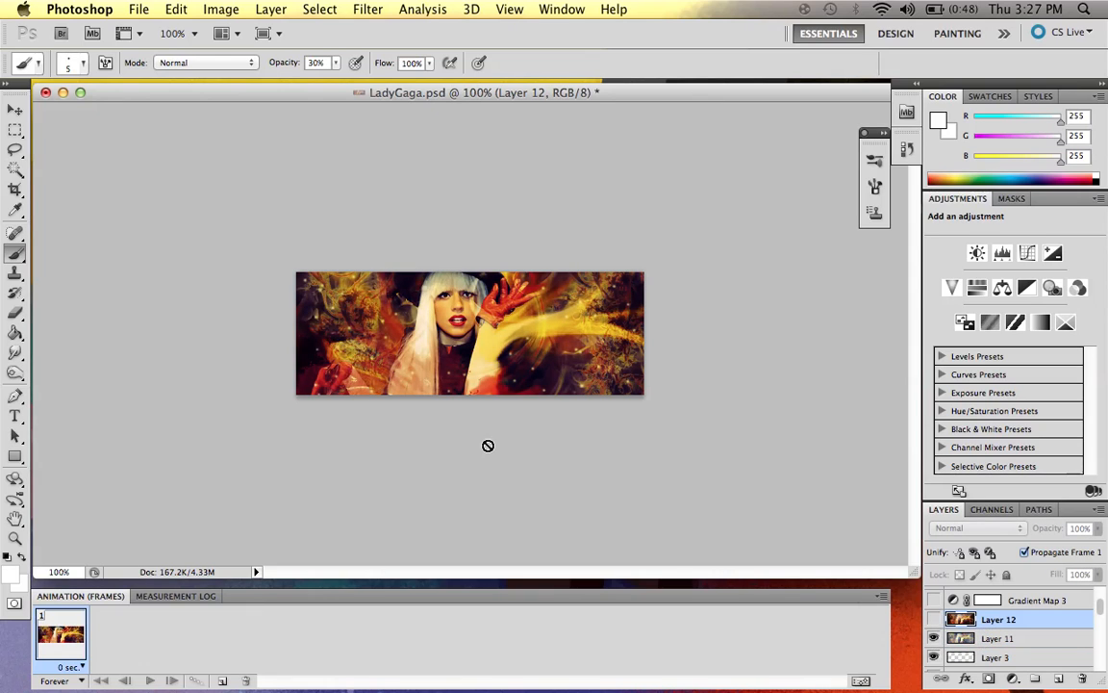
{"action": "left_click", "coordinate": [271, 8]}
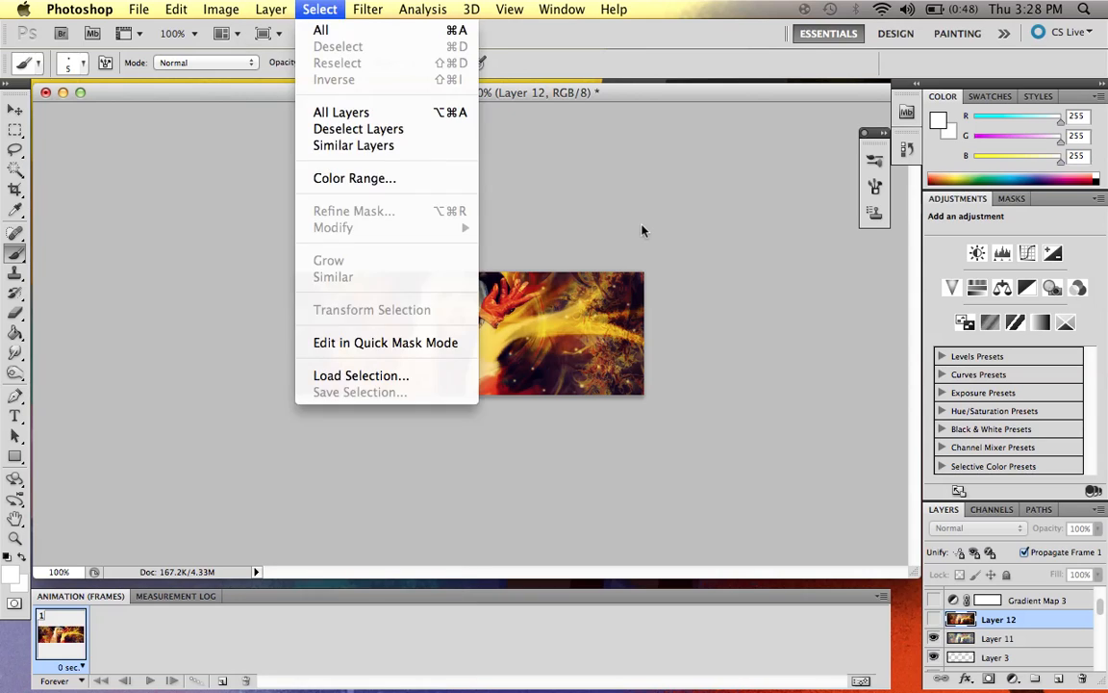
{"action": "left_click", "coordinate": [580, 201]}
- Apply the High Pass filter to Layer 11 after slightly adjusting its radius
{"action": "left_click", "coordinate": [974, 637]}
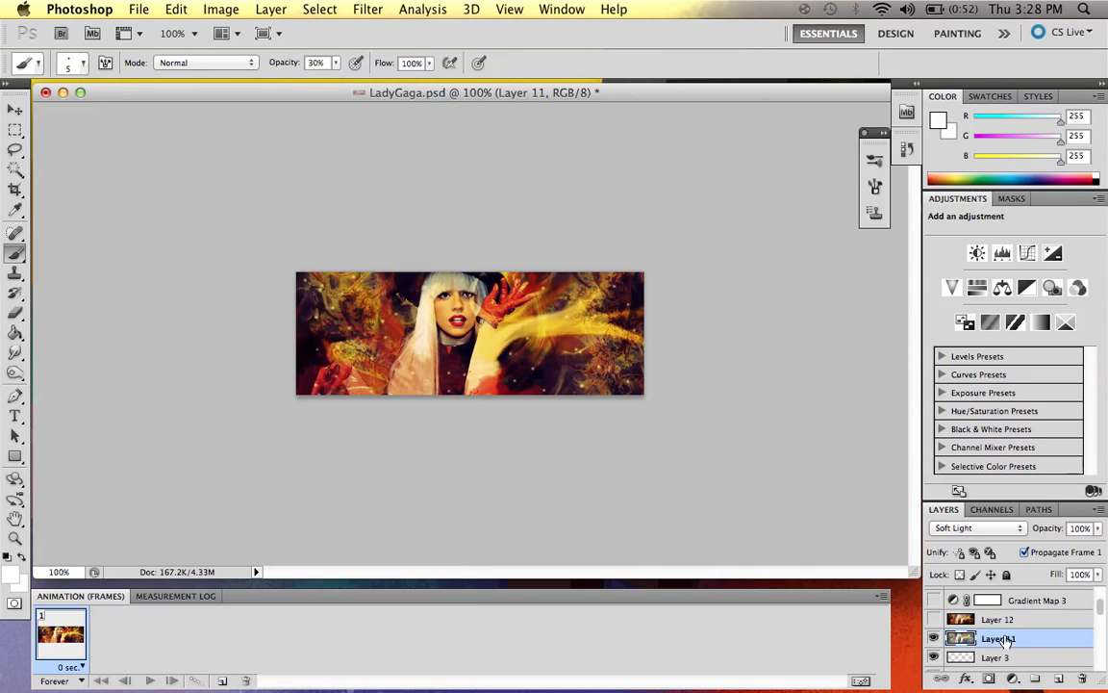
{"action": "left_click", "coordinate": [371, 10]}
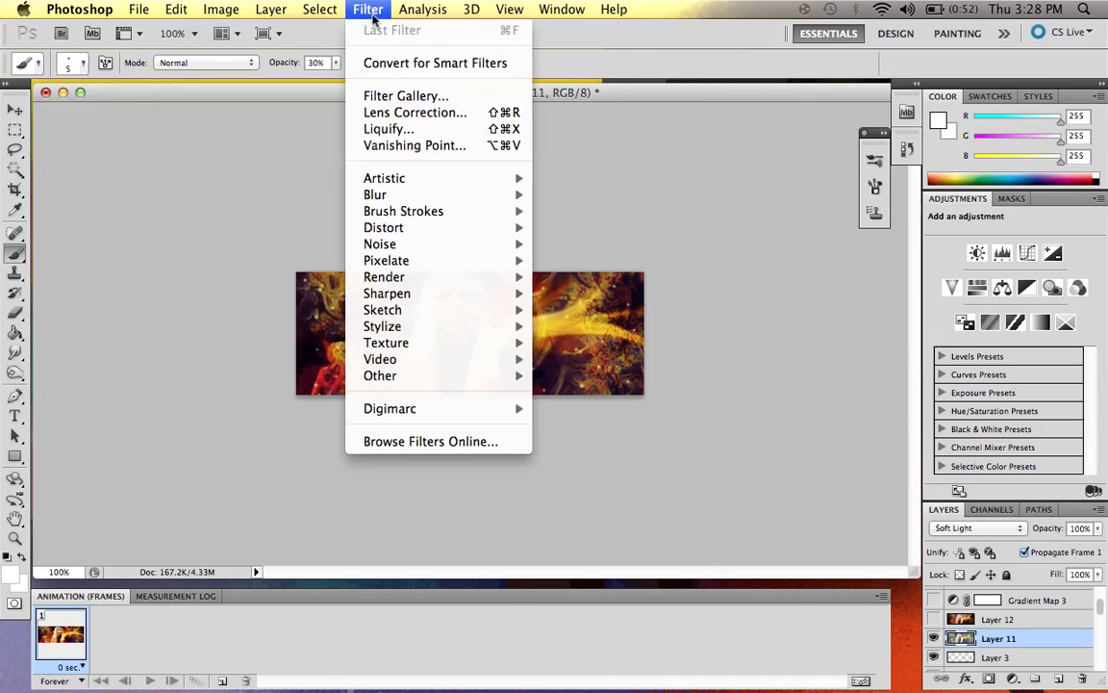
{"action": "mouse_move", "coordinate": [395, 377]}
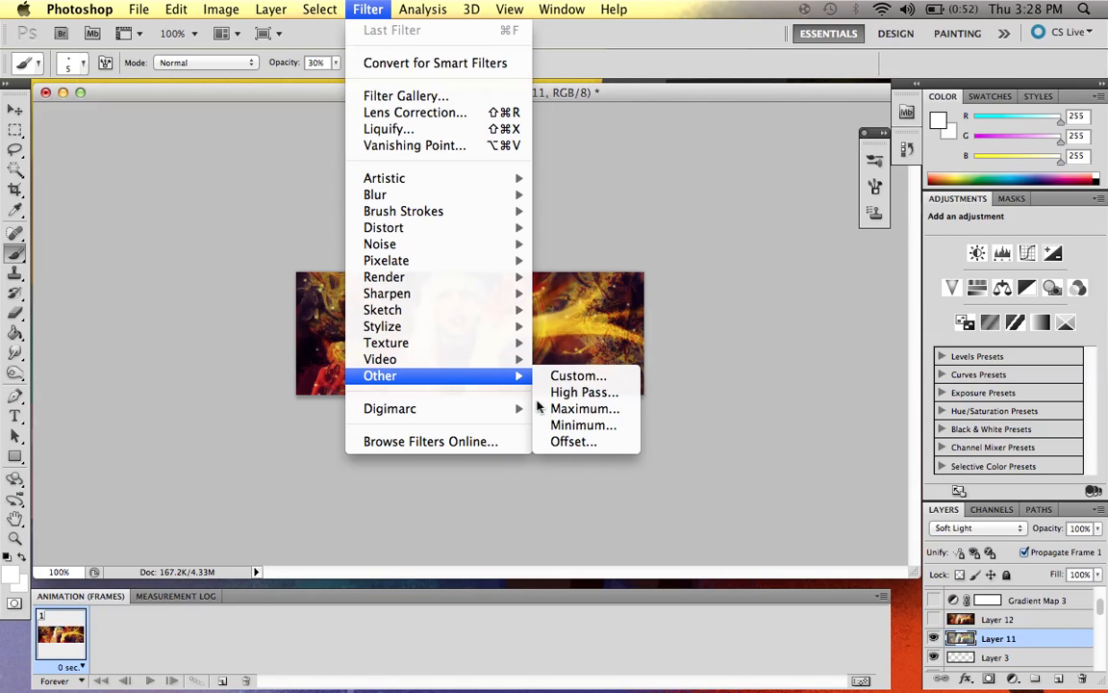
{"action": "left_click", "coordinate": [581, 393]}
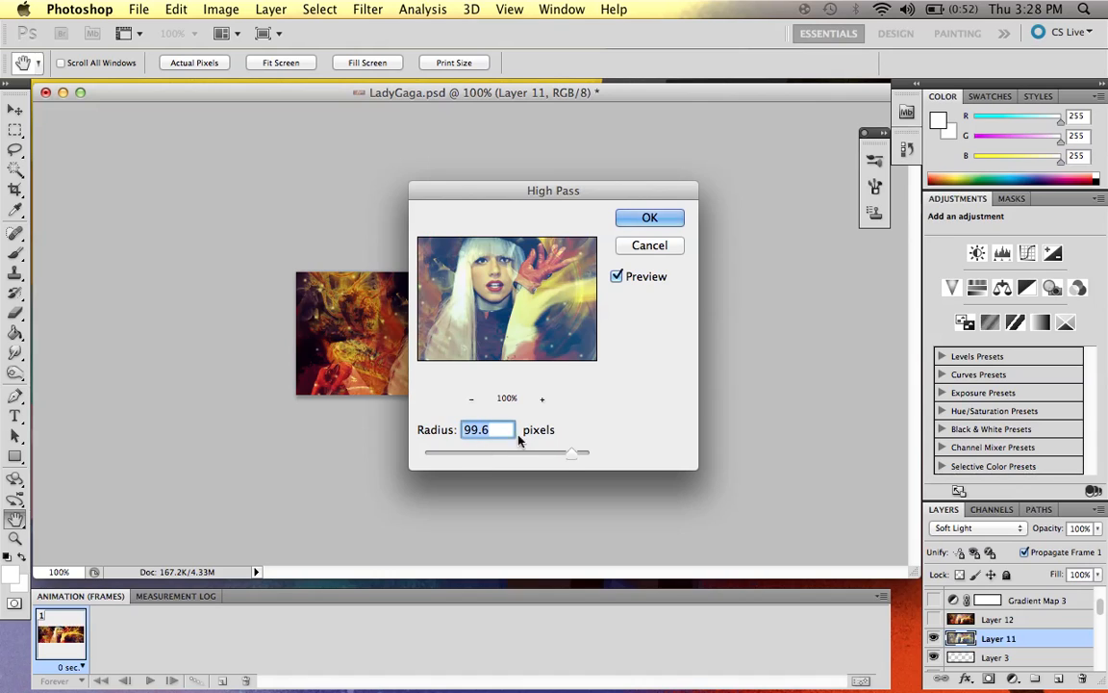
{"action": "left_click", "coordinate": [574, 458]}
{"action": "key", "text": "Up"}
{"action": "key", "text": "Up"}
{"action": "key", "text": "Up"}
{"action": "key", "text": "Down"}
{"action": "key", "text": "Up"}
{"action": "left_click", "coordinate": [661, 220]}
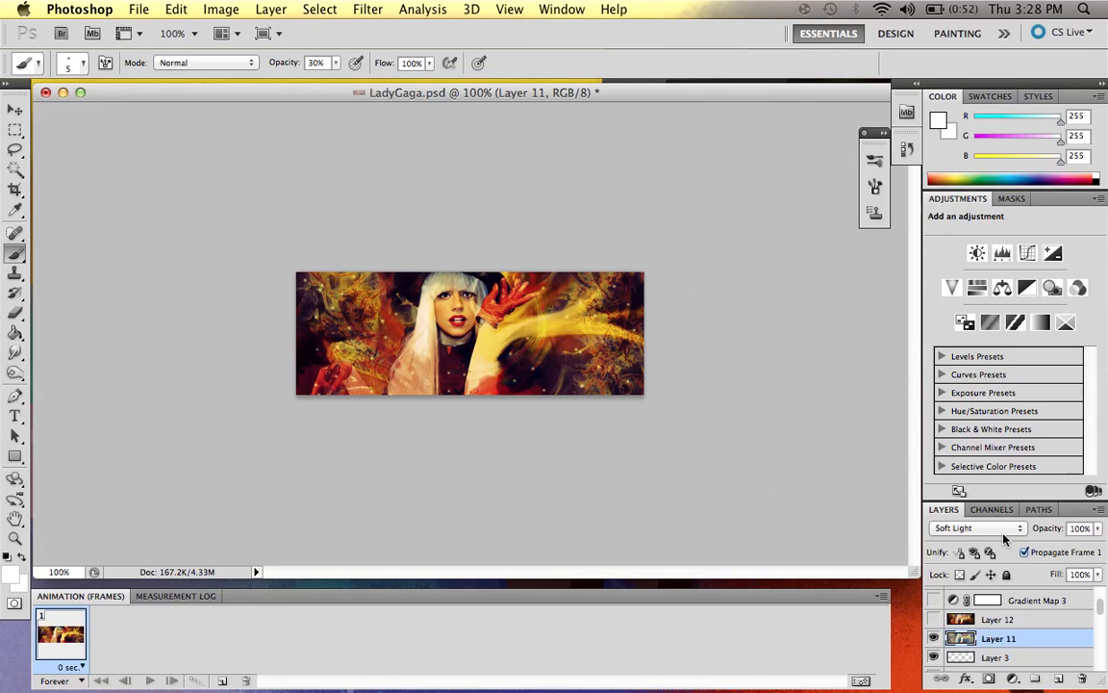
- Switch Layer 11 off and on repeatedly to examine how the High Pass filtered layer changes the banner
{"action": "left_click", "coordinate": [934, 639]}
{"action": "left_click", "coordinate": [934, 639]}
{"action": "left_click", "coordinate": [935, 639]}
{"action": "left_click", "coordinate": [934, 639]}
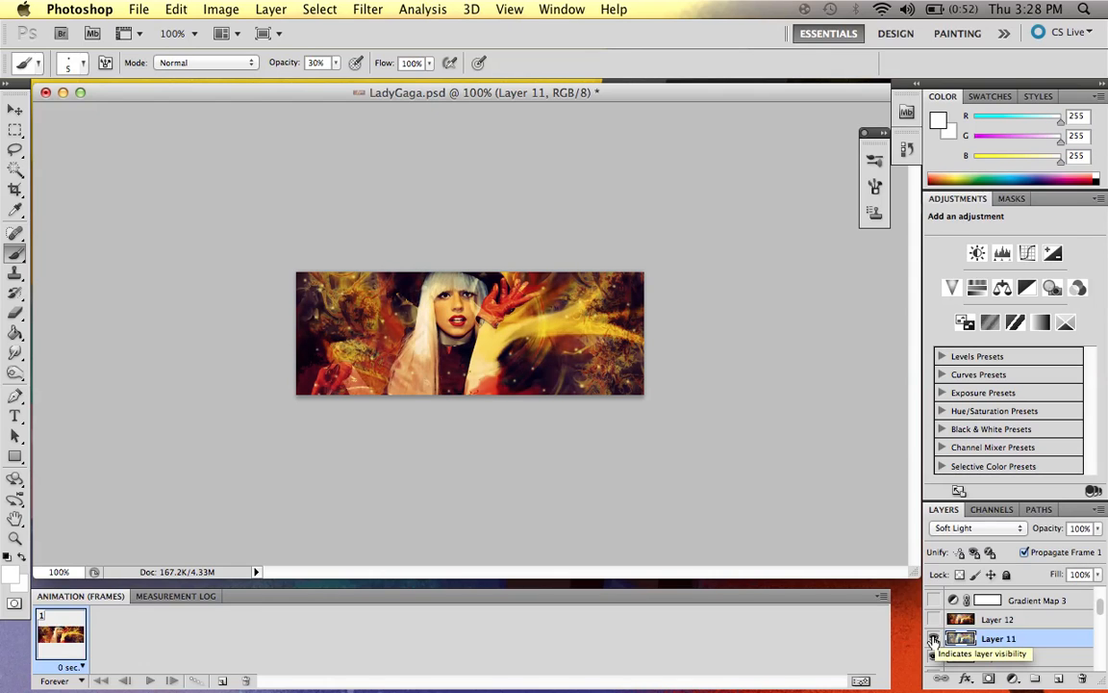
{"action": "left_click", "coordinate": [934, 639]}
{"action": "left_click", "coordinate": [934, 639]}
{"action": "left_click", "coordinate": [934, 639]}
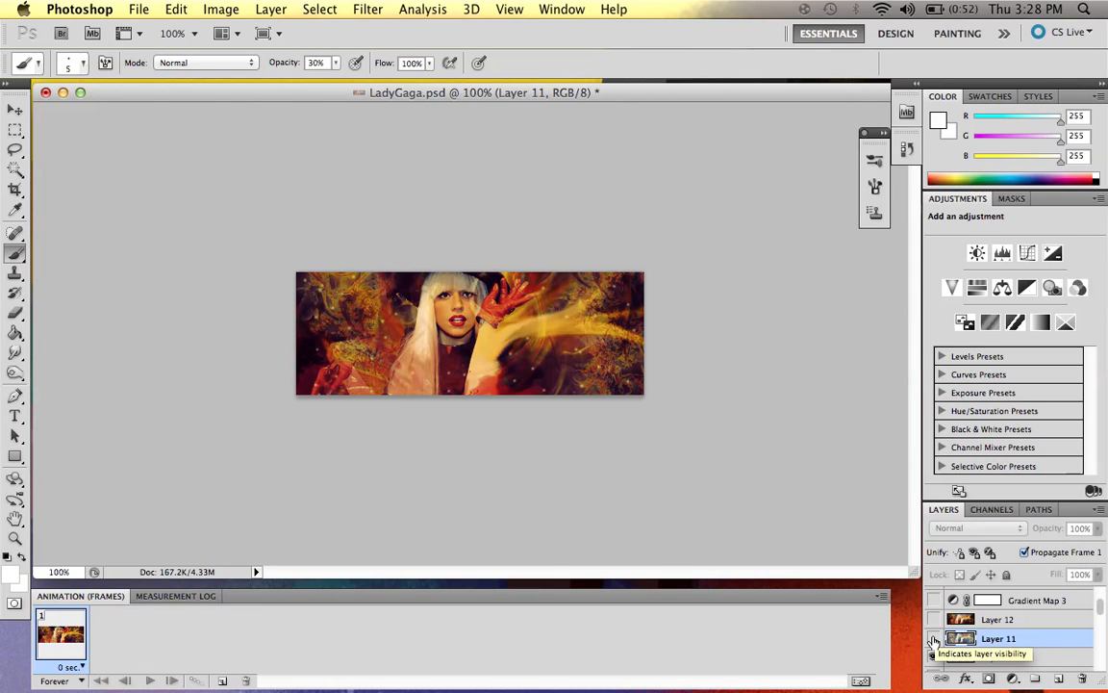
{"action": "left_click", "coordinate": [935, 639]}
{"action": "left_click", "coordinate": [934, 639]}
{"action": "left_click", "coordinate": [934, 639]}
{"action": "left_click", "coordinate": [935, 639]}
{"action": "left_click", "coordinate": [934, 639]}
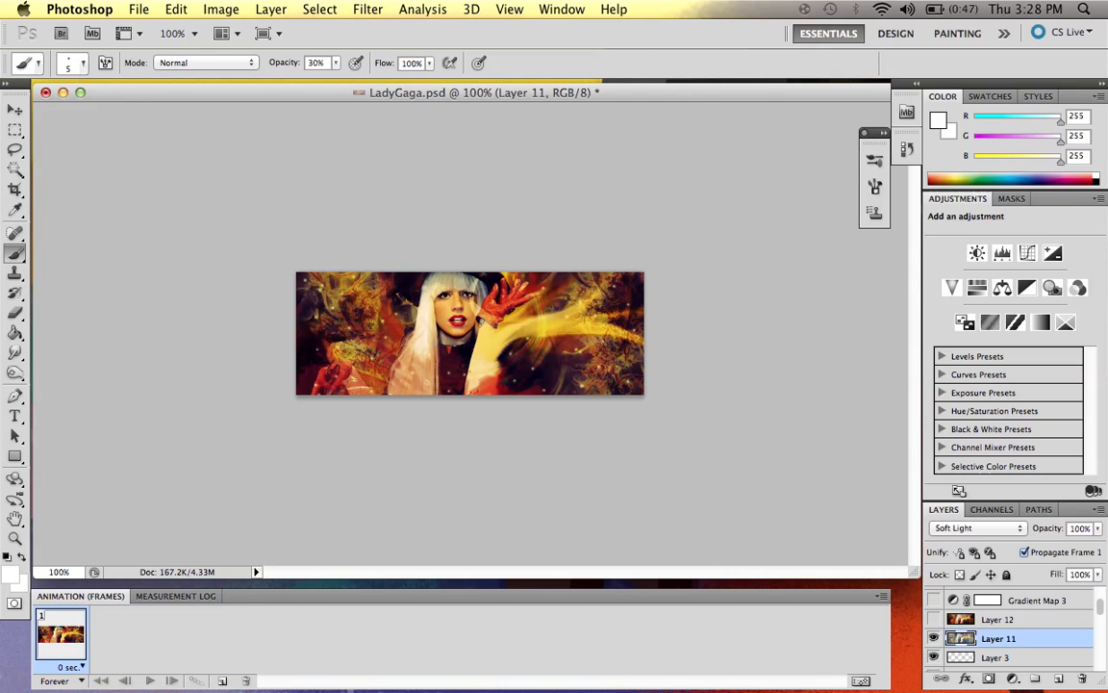
{"action": "left_click", "coordinate": [935, 639]}
{"action": "left_click", "coordinate": [934, 639]}
- Show Layer 12 and the Gradient Map 3 layer, making Gradient Map 3 the active layer
{"action": "left_click", "coordinate": [992, 621]}
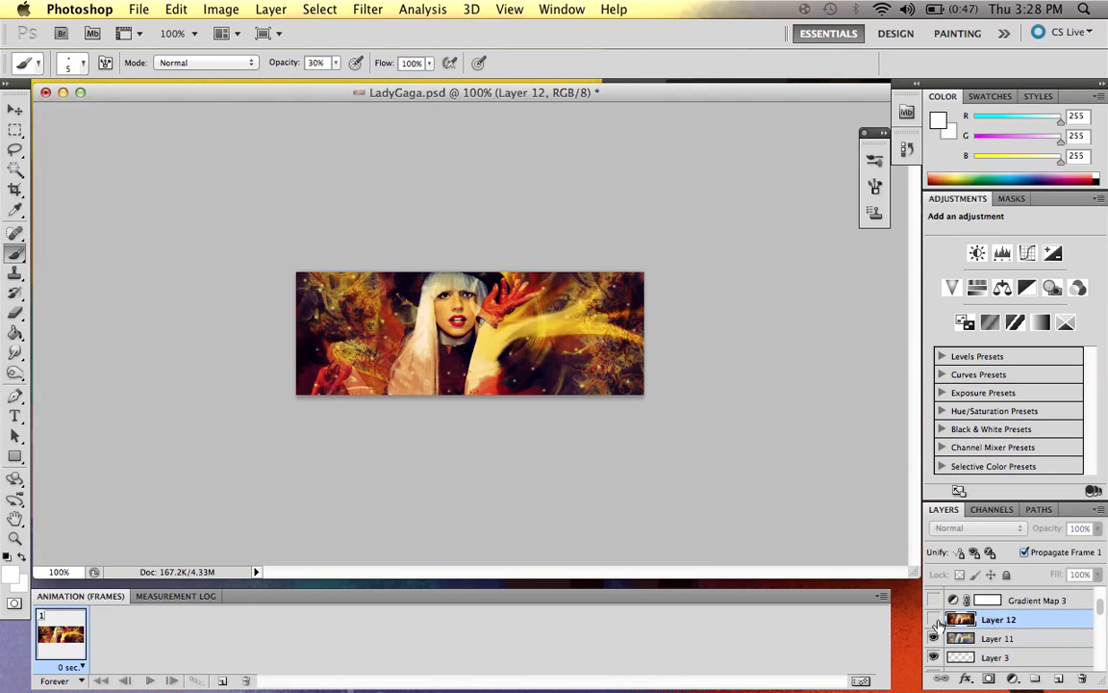
{"action": "left_click", "coordinate": [935, 621]}
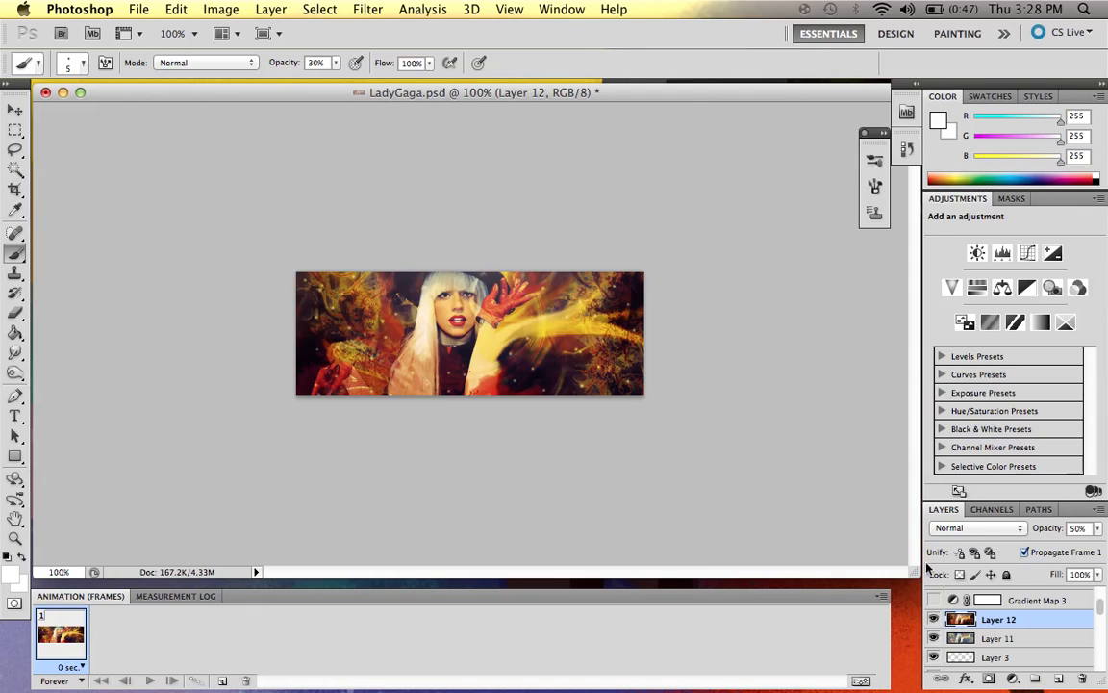
{"action": "left_click", "coordinate": [977, 599]}
{"action": "left_click", "coordinate": [935, 599]}
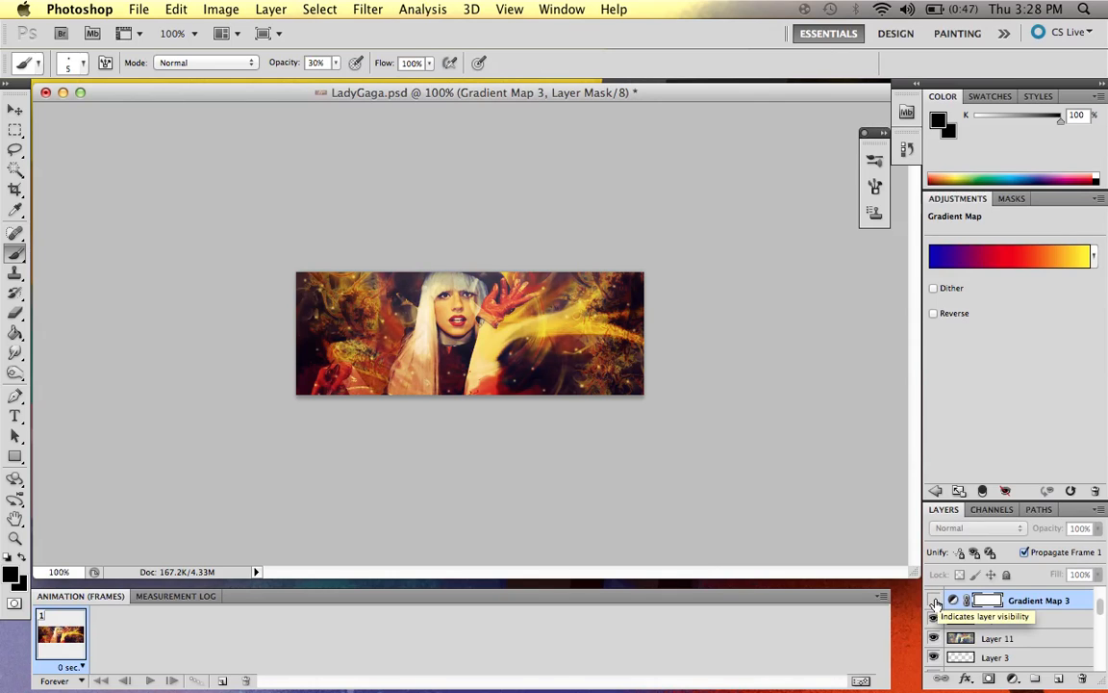
{"action": "left_click", "coordinate": [934, 600]}
{"action": "left_click", "coordinate": [935, 600]}
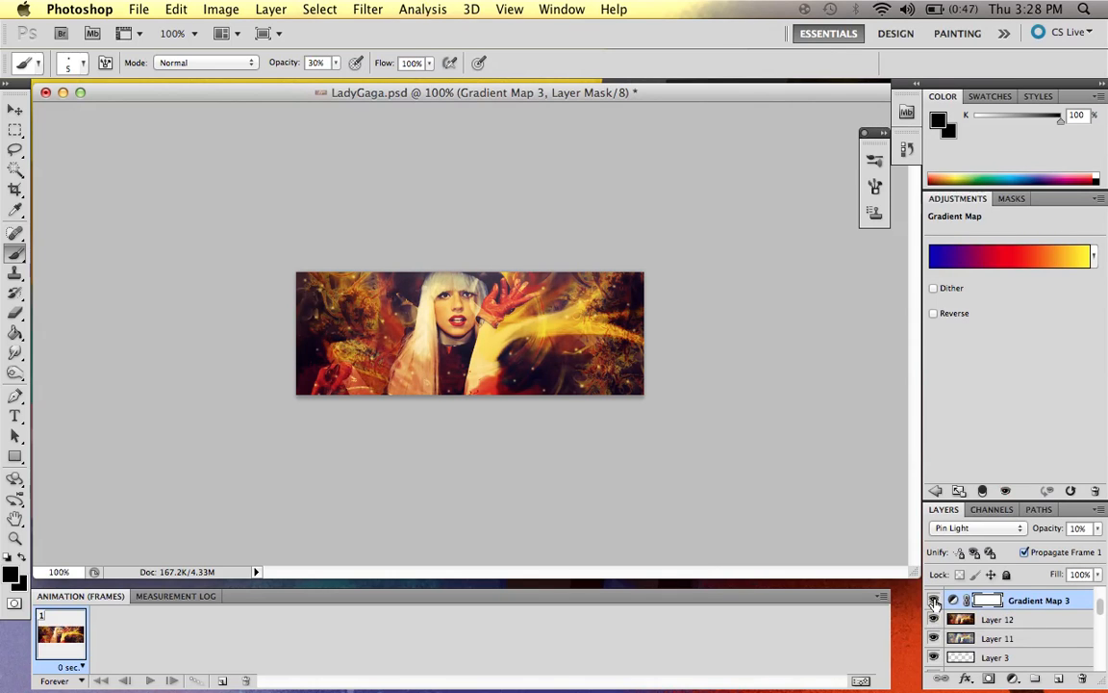
- Show Layer 13, Layer 14 and the Gradient Map 4 layer at the top of the layer stack
{"action": "scroll", "coordinate": [1030, 633], "scroll_direction": "up", "scroll_amount": 3}
{"action": "left_click", "coordinate": [936, 633]}
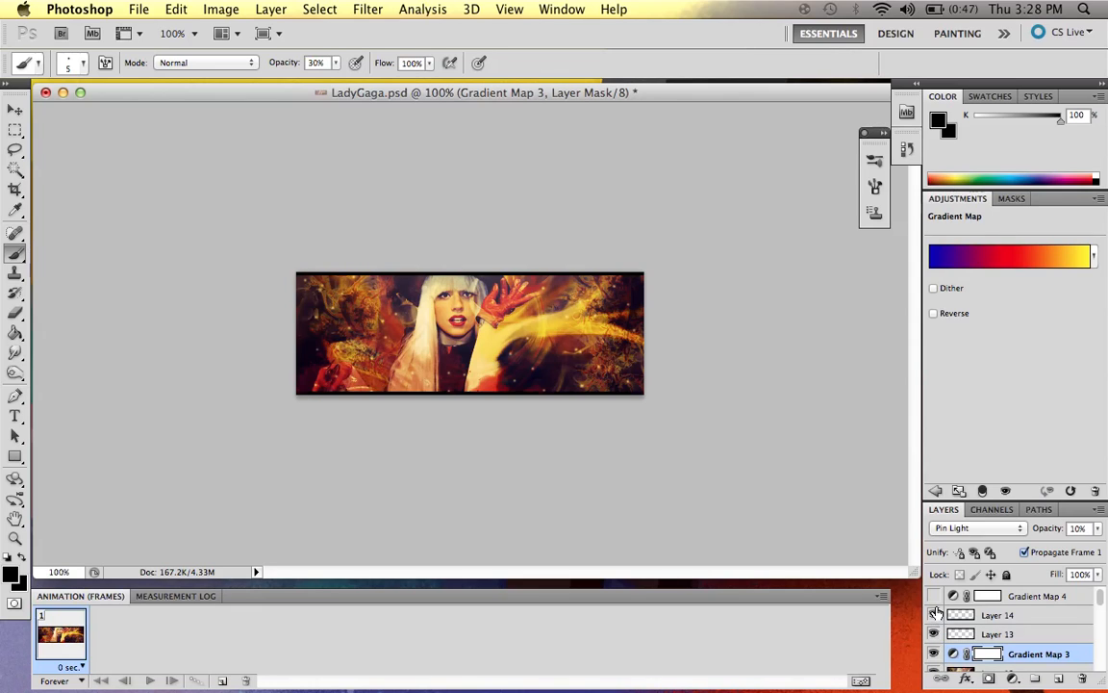
{"action": "left_click", "coordinate": [934, 615]}
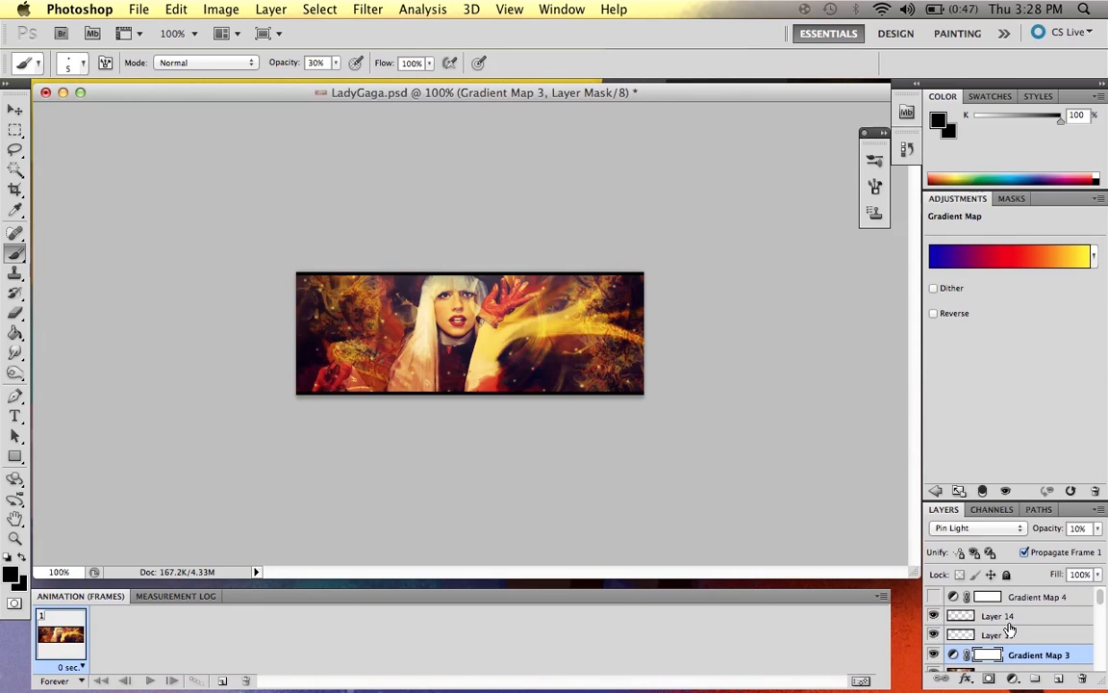
{"action": "left_click", "coordinate": [936, 597]}
{"action": "left_click", "coordinate": [935, 597]}
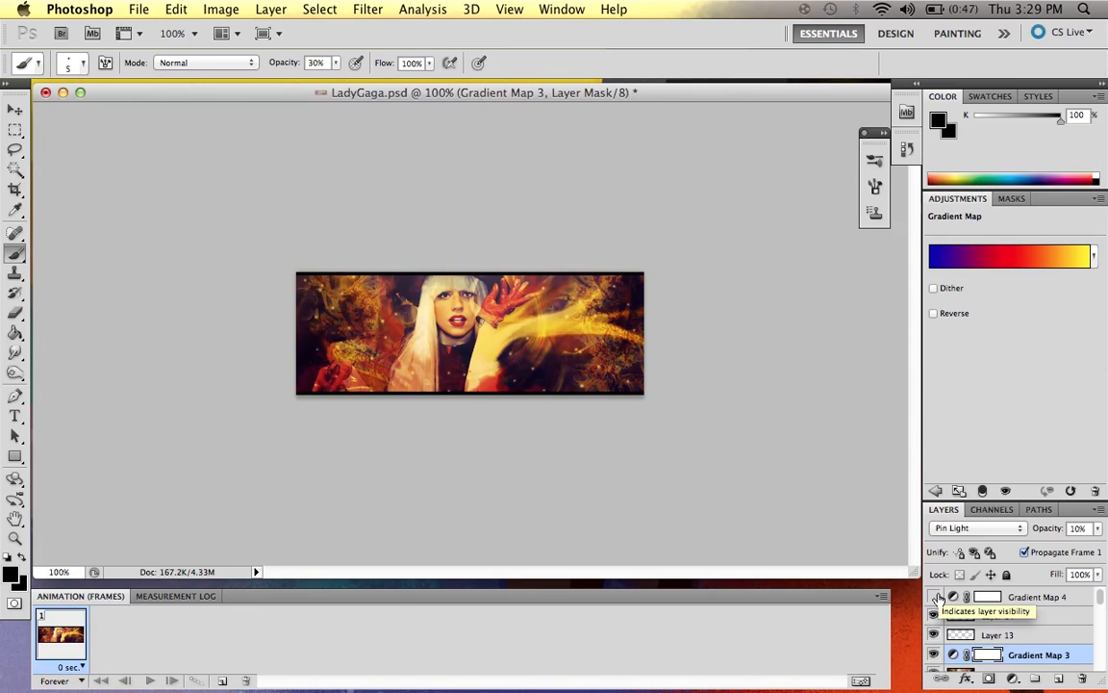
{"action": "left_click", "coordinate": [935, 598]}
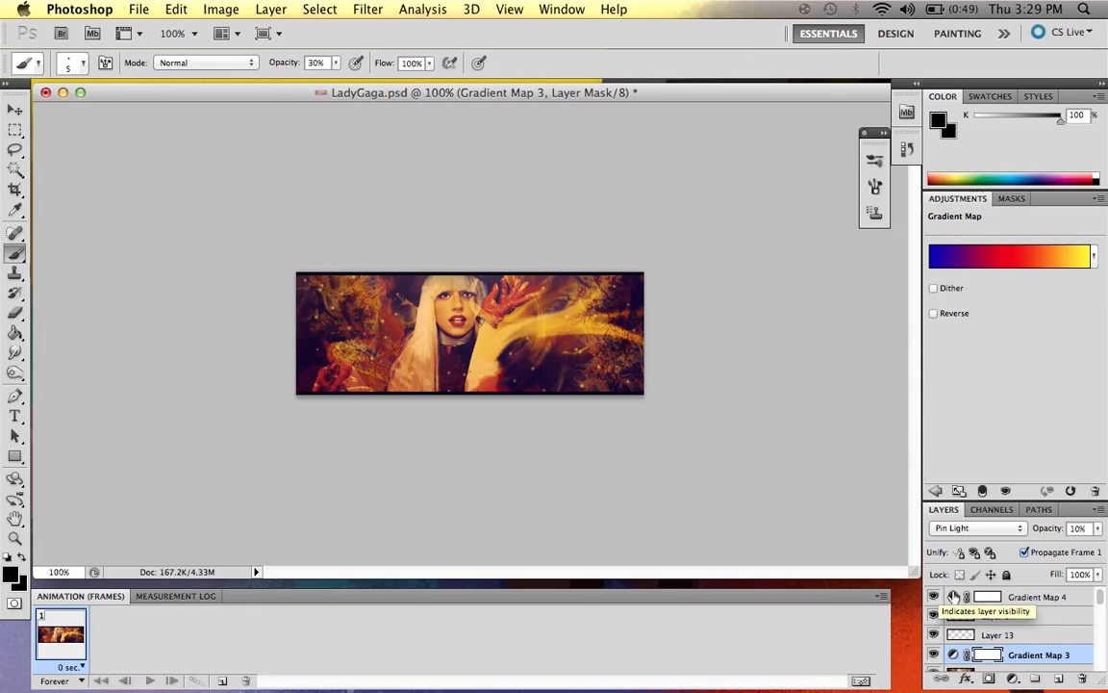
- Make Gradient Map 4 the active layer and toggle its visibility repeatedly to compare the banner with and without its purple-to-orange gradient
{"action": "left_click", "coordinate": [949, 598]}
{"action": "left_click", "coordinate": [935, 597]}
{"action": "left_click", "coordinate": [935, 598]}
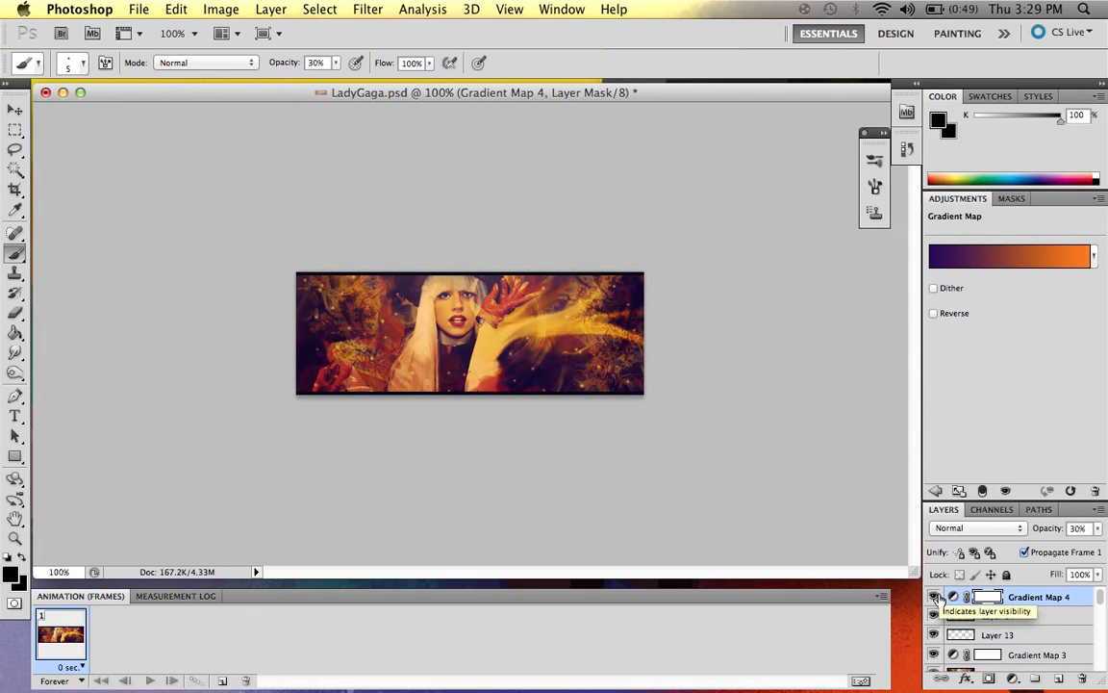
{"action": "left_click", "coordinate": [936, 598]}
{"action": "left_click", "coordinate": [935, 598]}
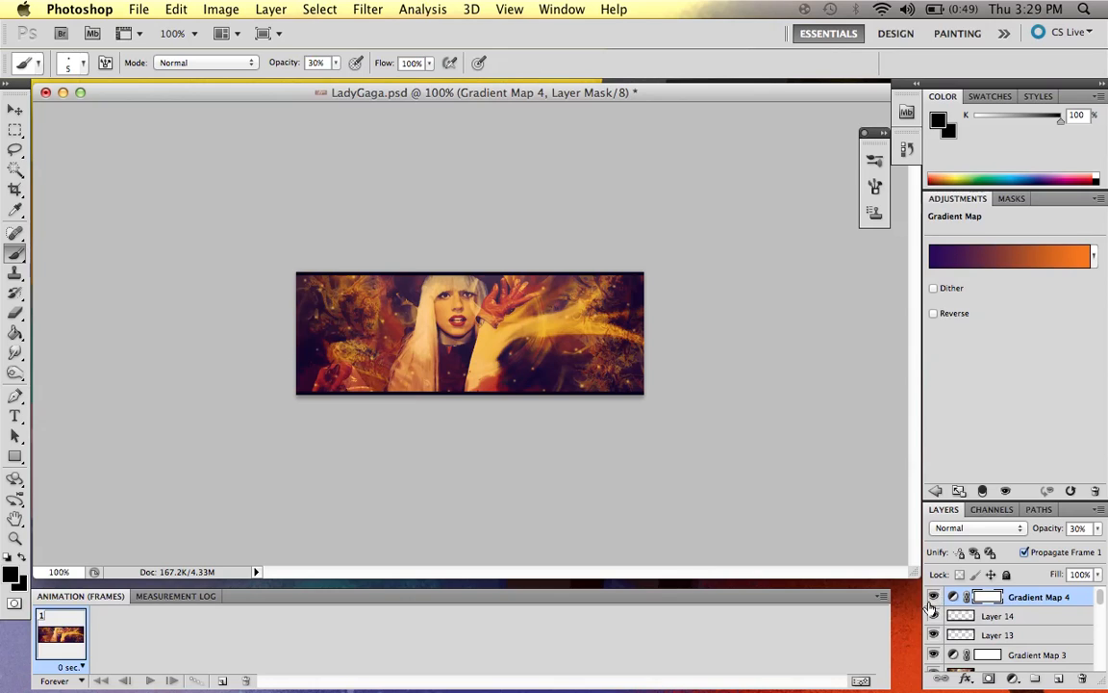
{"action": "left_click", "coordinate": [932, 598]}
{"action": "left_click", "coordinate": [933, 598]}
{"action": "left_click", "coordinate": [932, 599]}
{"action": "left_click", "coordinate": [932, 598]}
{"action": "mouse_move", "coordinate": [610, 689]}
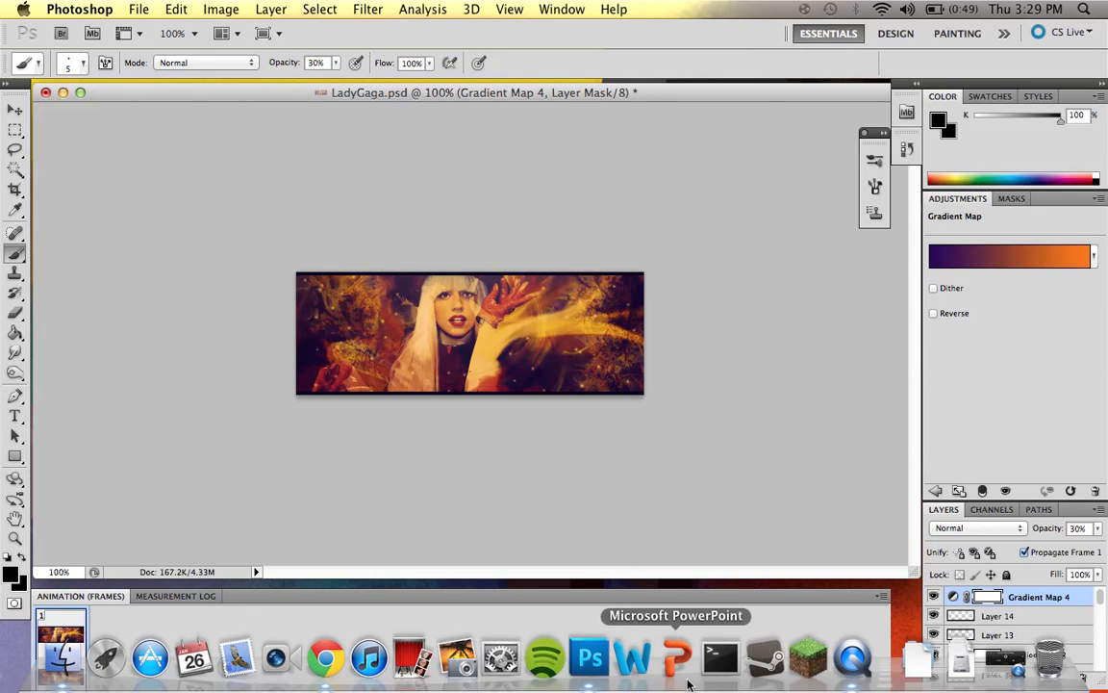
{"action": "left_click", "coordinate": [852, 660]}
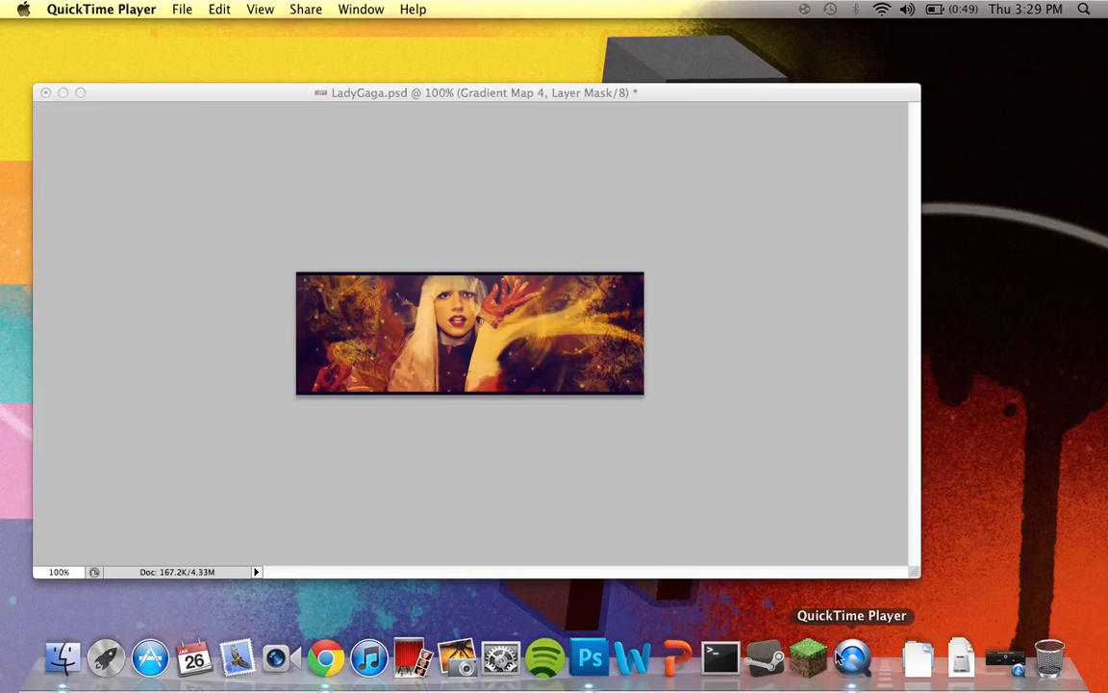
{"action": "left_click", "coordinate": [583, 662]}
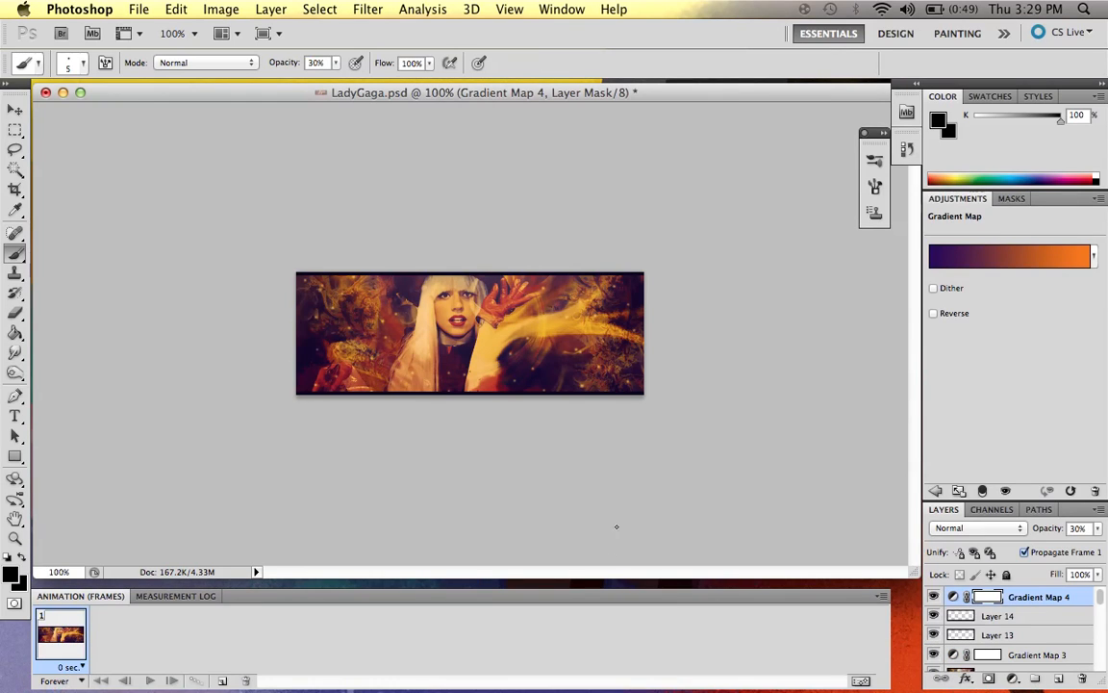